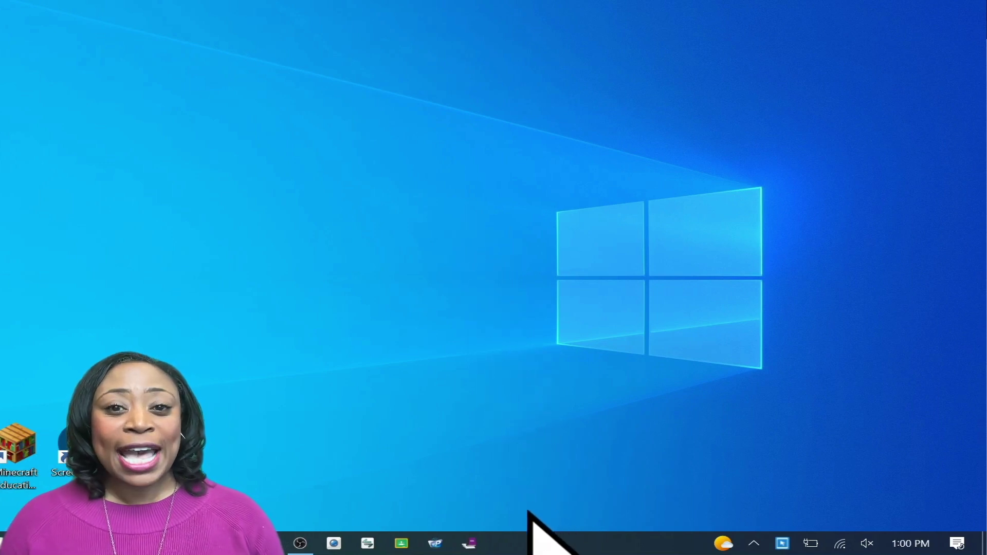
- Turn on the Show Windows Ink Workspace button and open its panel with Whiteboard and Fullscreen snip
{"action": "right_click", "coordinate": [532, 545]}
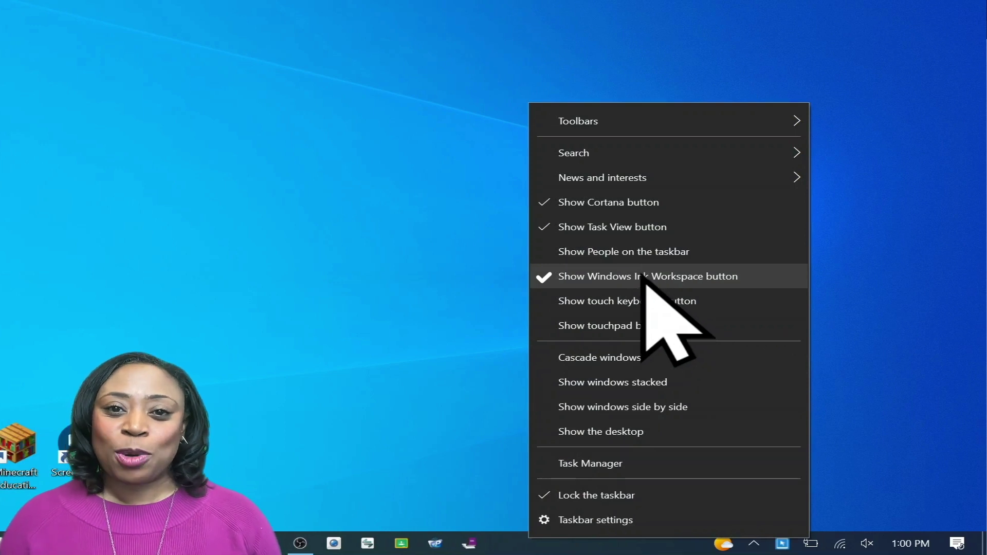
{"action": "left_click", "coordinate": [638, 276]}
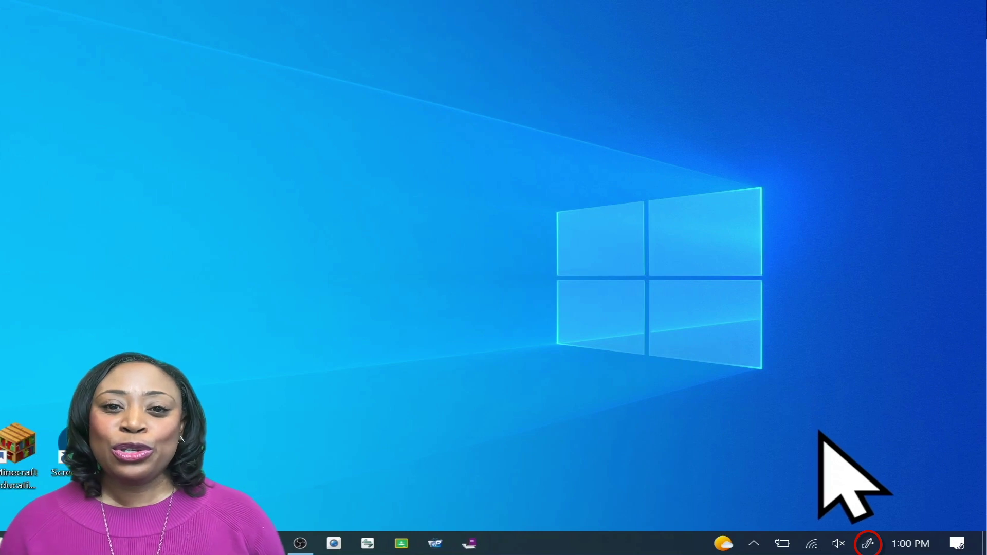
{"action": "left_click", "coordinate": [869, 545]}
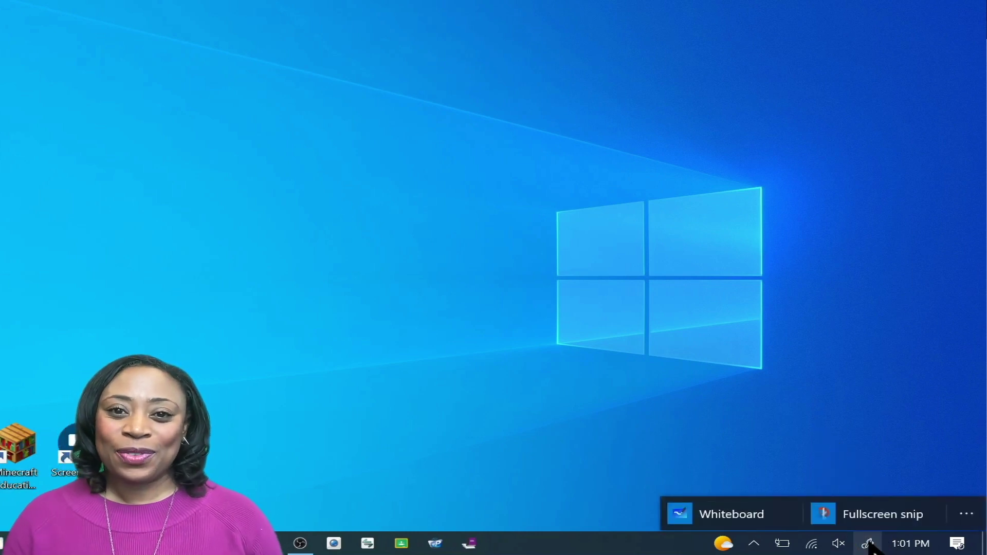
- Launch Whiteboard, open the Zodiac Signs board, dismiss the welcome message and pan to empty canvas
{"action": "left_click", "coordinate": [739, 508]}
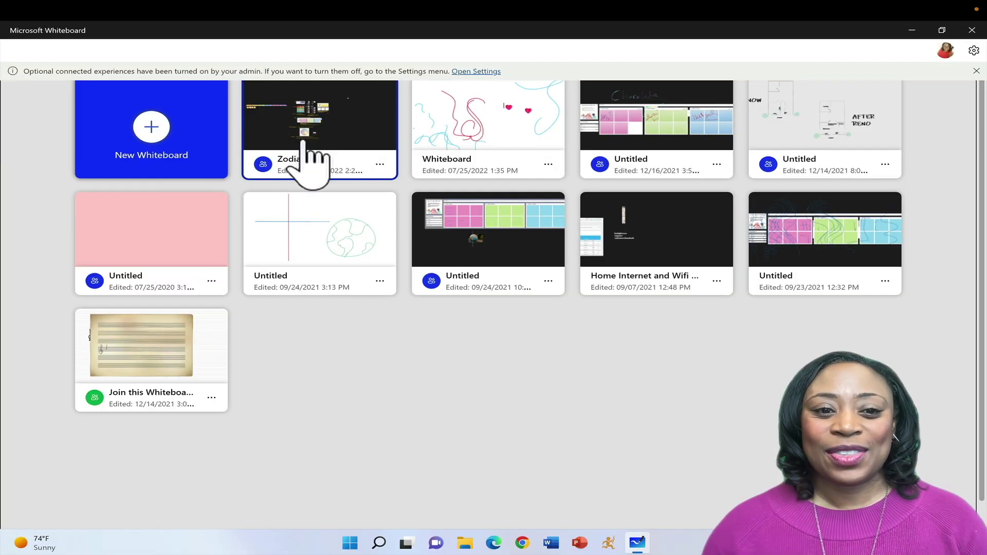
{"action": "left_click", "coordinate": [310, 151]}
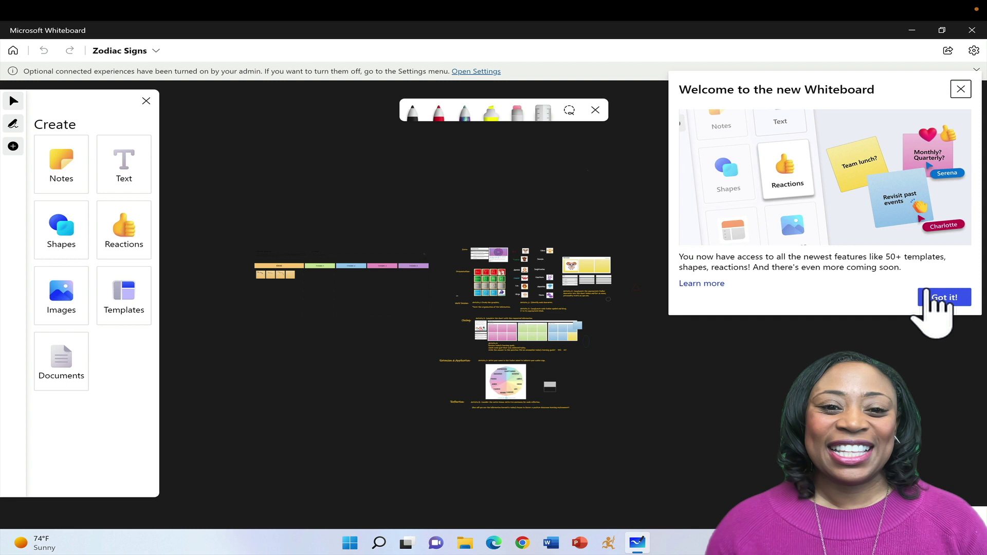
{"action": "left_click", "coordinate": [938, 300]}
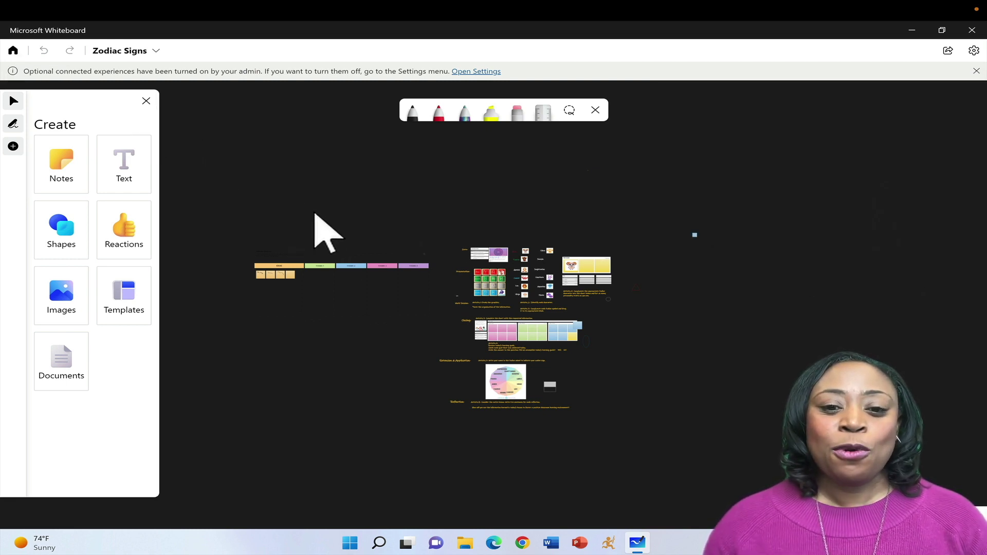
{"action": "left_click_drag", "start_coordinate": [315, 208], "coordinate": [741, 441]}
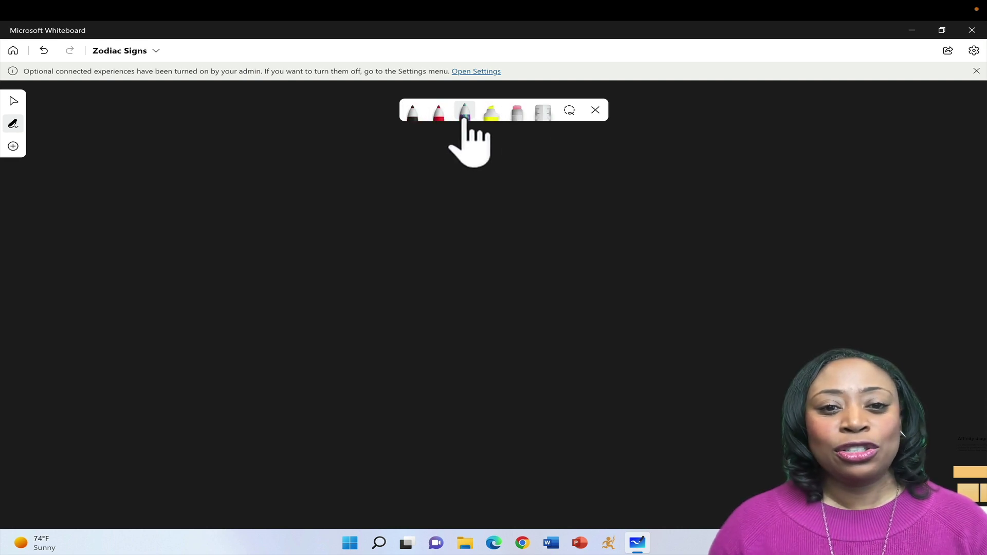
- Draw red pen scribbles on the empty canvas
{"action": "left_click", "coordinate": [439, 114]}
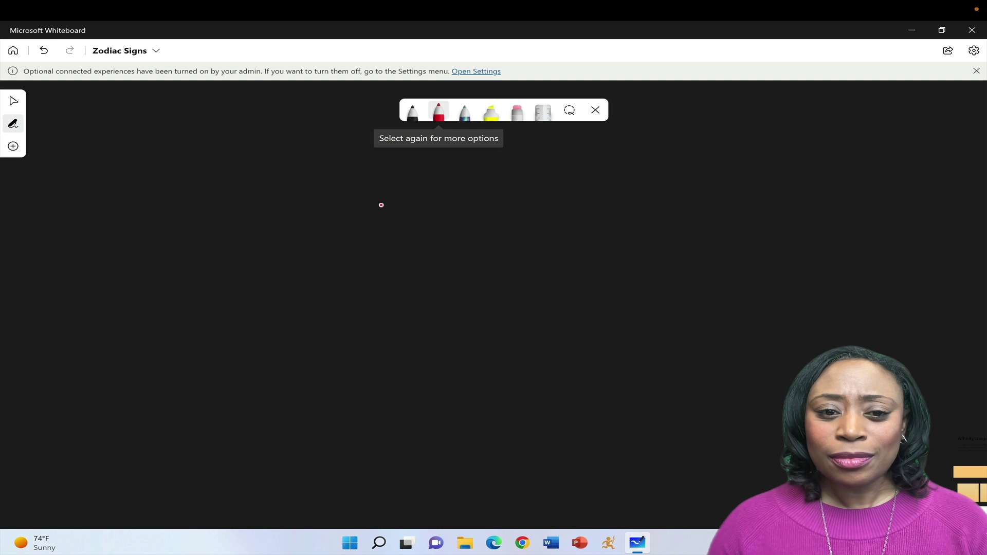
{"action": "left_click_drag", "start_coordinate": [378, 207], "coordinate": [446, 215]}
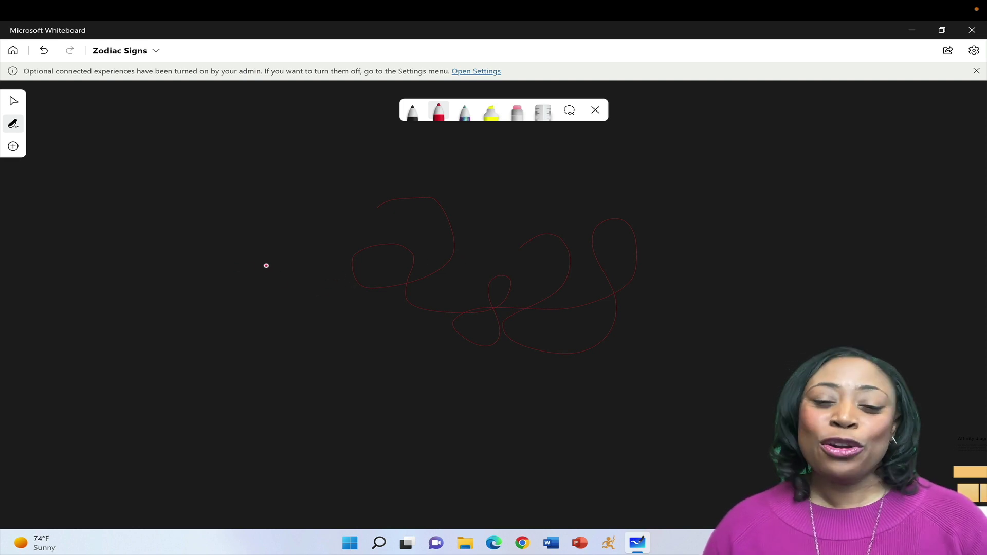
{"action": "left_click_drag", "start_coordinate": [354, 390], "coordinate": [305, 367]}
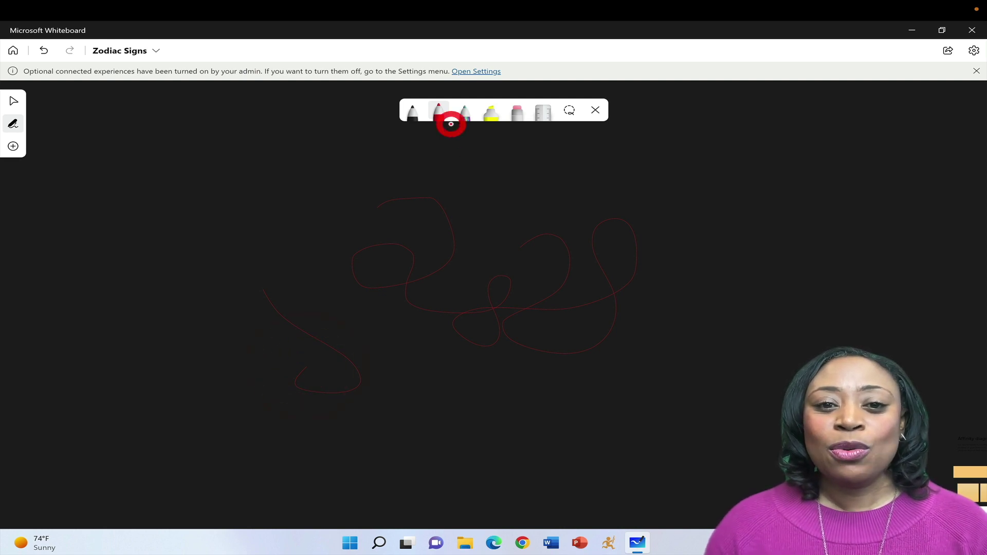
- Raise the red pen thickness from 3 to 6 and draw two bolder red strokes
{"action": "left_click", "coordinate": [450, 123]}
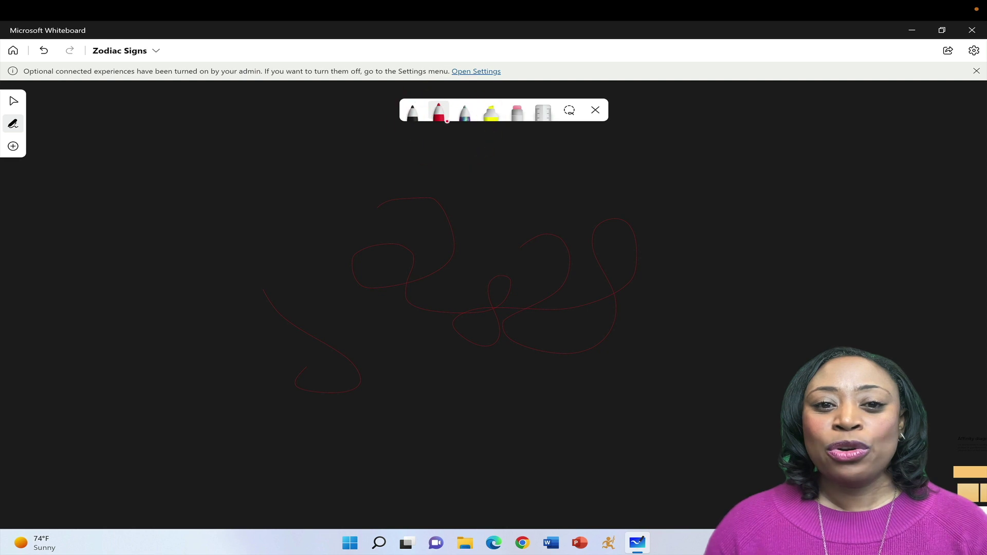
{"action": "left_click", "coordinate": [445, 119]}
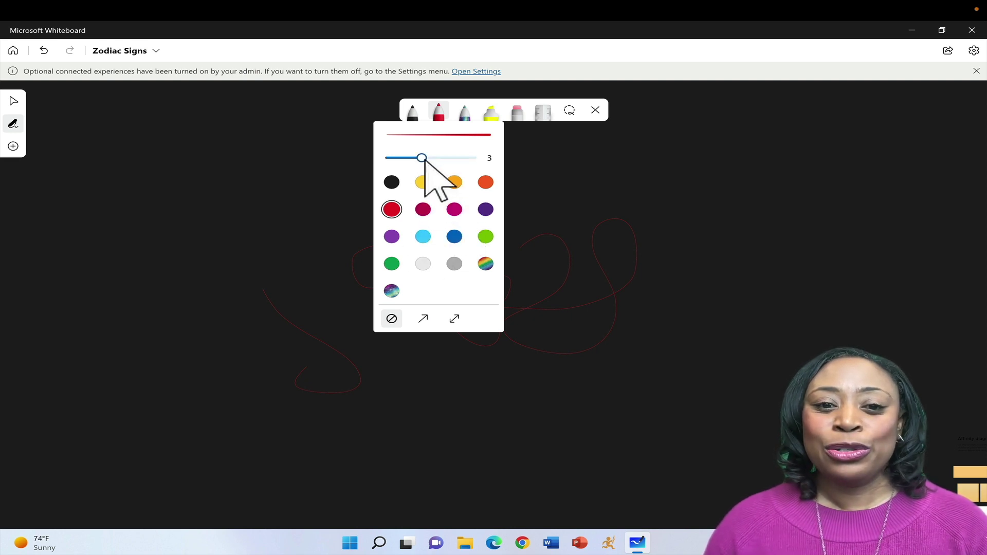
{"action": "left_click_drag", "start_coordinate": [423, 158], "coordinate": [475, 160]}
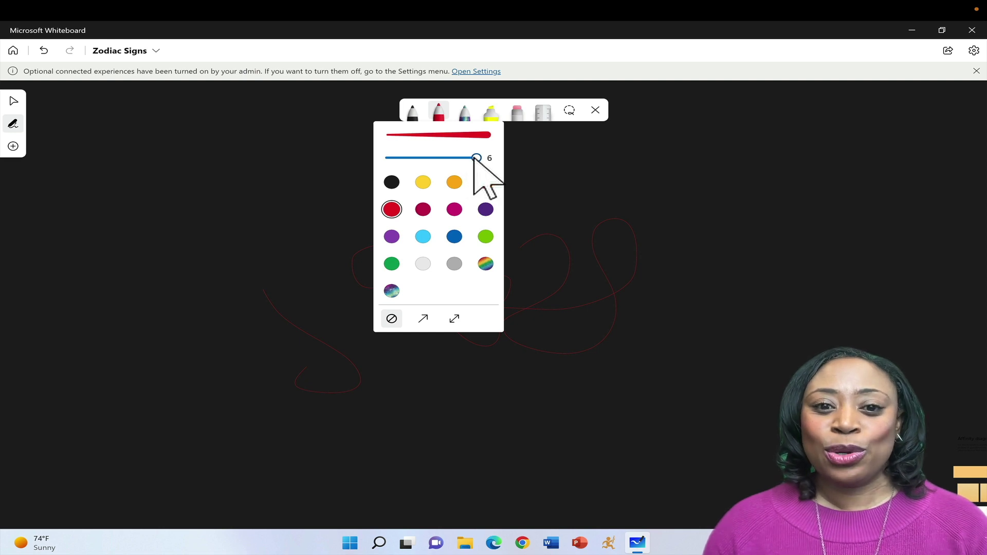
{"action": "left_click_drag", "start_coordinate": [269, 208], "coordinate": [259, 289]}
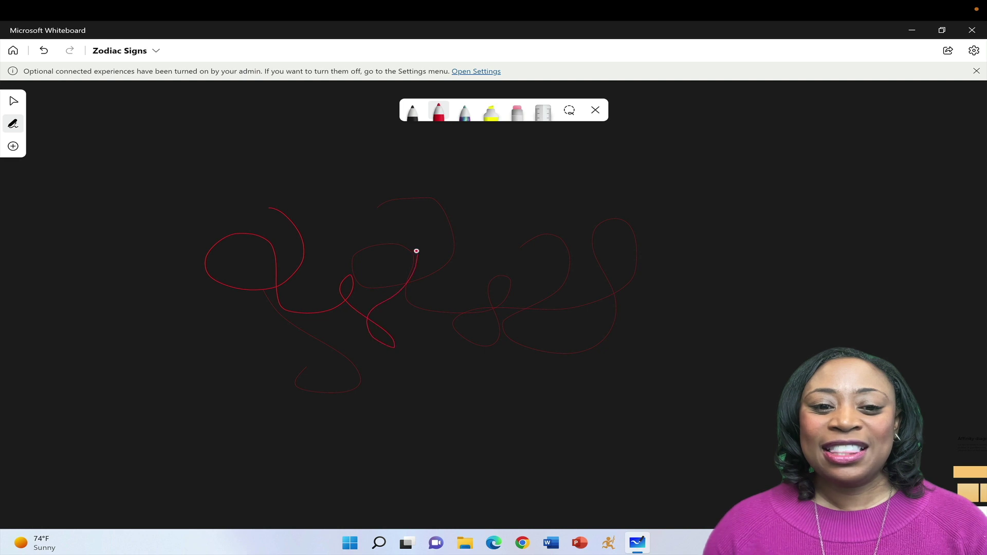
{"action": "left_click", "coordinate": [405, 292]}
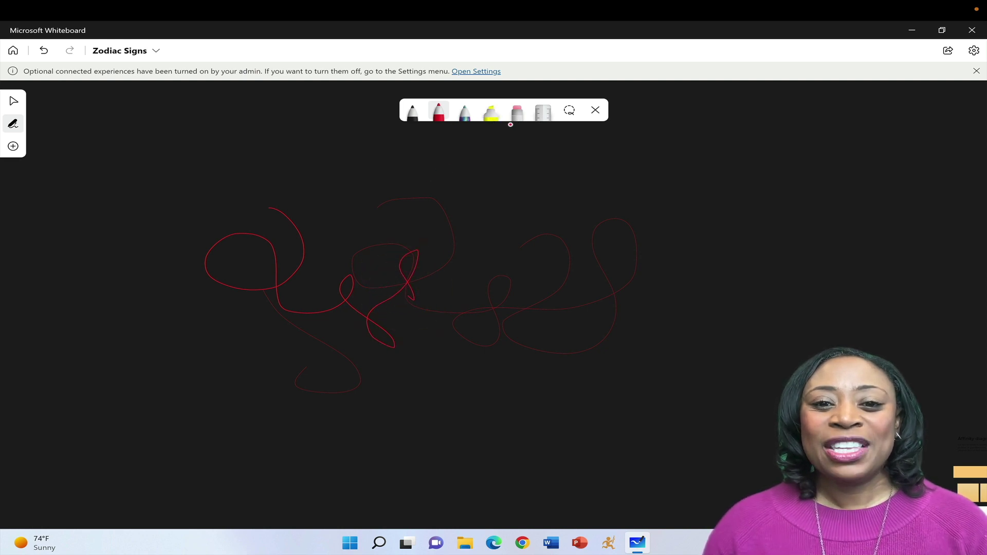
- Draw yellow highlighter strokes at thickness 6, then erase most of the red and yellow ink
{"action": "left_click", "coordinate": [493, 122]}
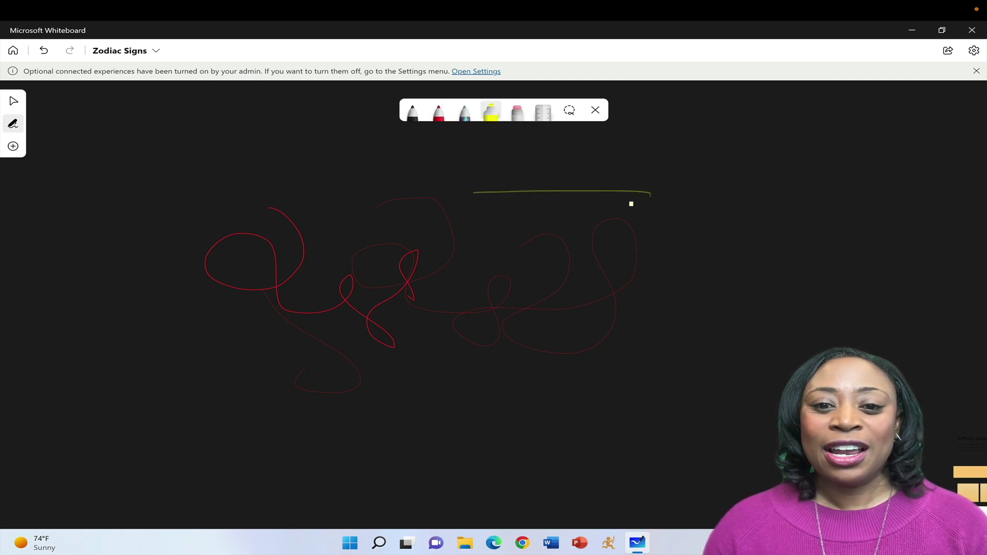
{"action": "left_click_drag", "start_coordinate": [631, 204], "coordinate": [548, 219]}
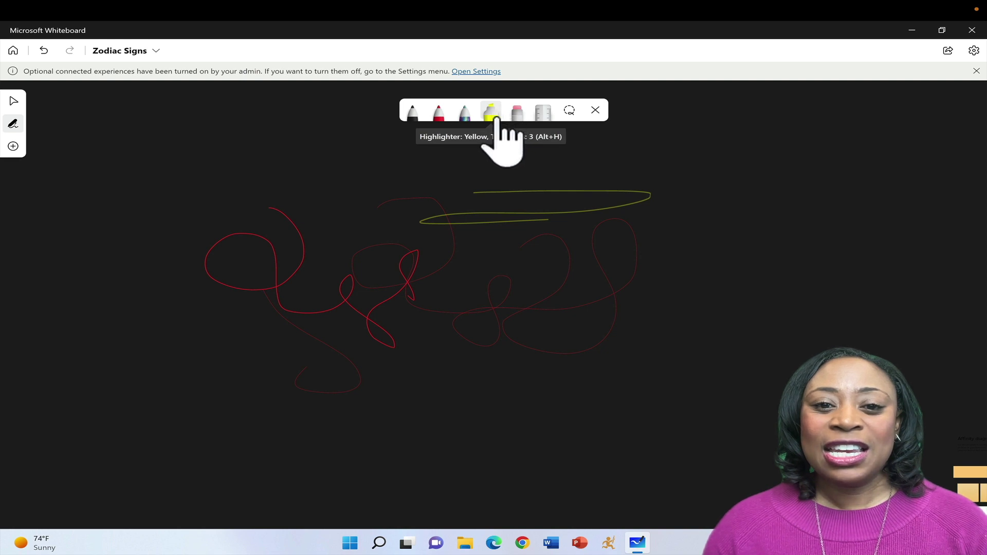
{"action": "left_click", "coordinate": [494, 115]}
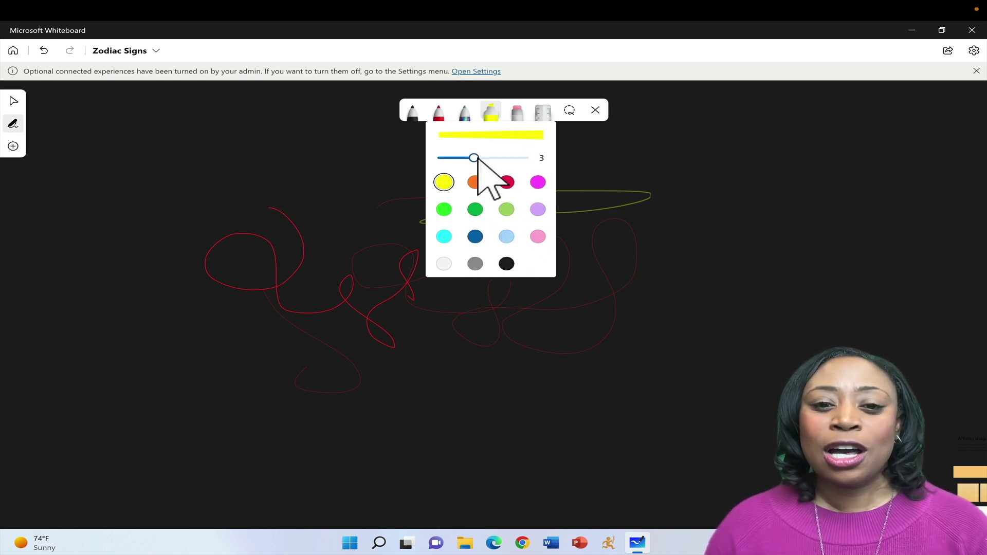
{"action": "left_click_drag", "start_coordinate": [477, 159], "coordinate": [530, 159]}
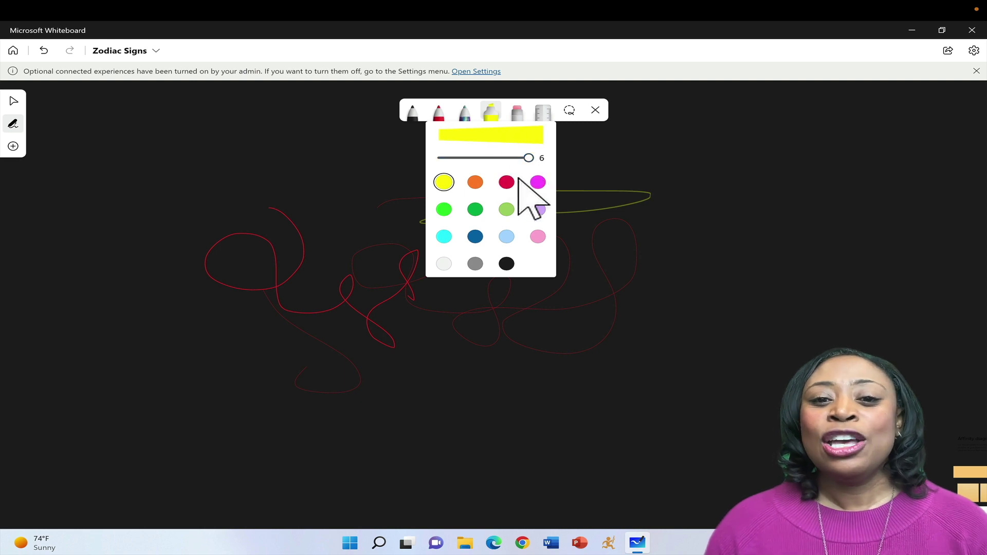
{"action": "left_click", "coordinate": [612, 227]}
{"action": "left_click_drag", "start_coordinate": [568, 253], "coordinate": [589, 219]}
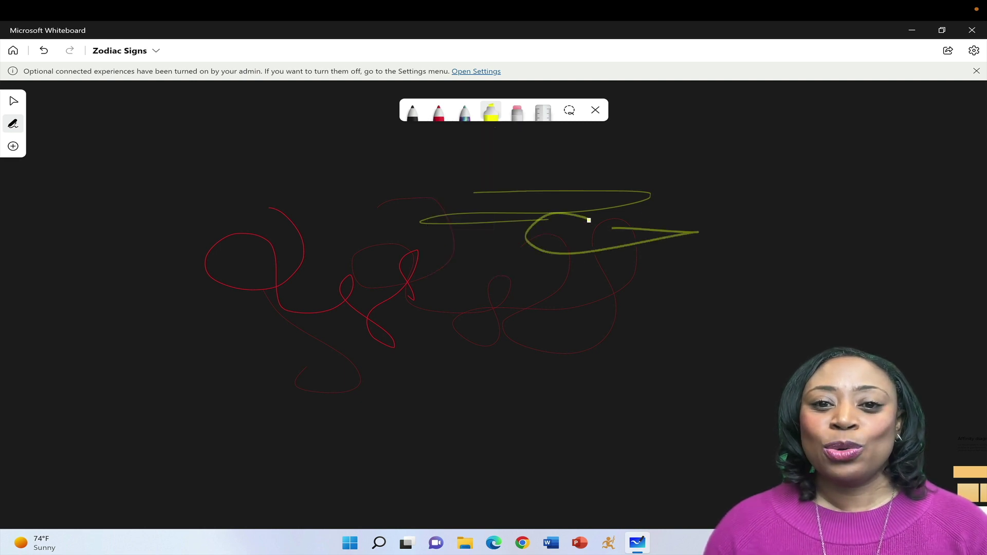
{"action": "left_click", "coordinate": [522, 114]}
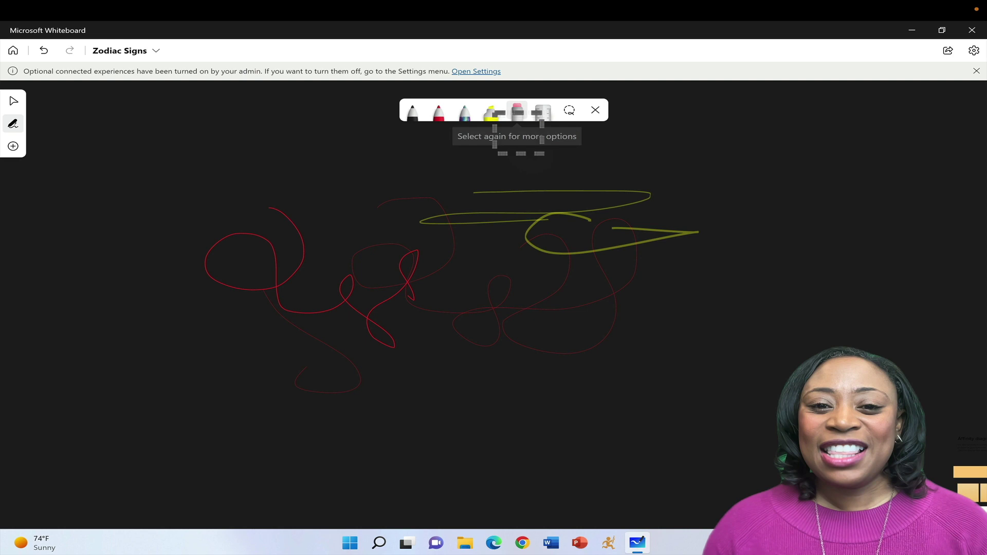
{"action": "mouse_move", "coordinate": [575, 209]}
{"action": "left_mouse_down"}
{"action": "mouse_move", "coordinate": [396, 260]}
{"action": "mouse_move", "coordinate": [573, 218]}
{"action": "mouse_move", "coordinate": [571, 200]}
{"action": "mouse_move", "coordinate": [333, 218]}
{"action": "mouse_move", "coordinate": [332, 324]}
{"action": "mouse_move", "coordinate": [281, 302]}
{"action": "mouse_move", "coordinate": [277, 242]}
{"action": "mouse_move", "coordinate": [511, 273]}
{"action": "mouse_move", "coordinate": [531, 225]}
{"action": "mouse_move", "coordinate": [360, 305]}
{"action": "mouse_move", "coordinate": [311, 300]}
{"action": "mouse_move", "coordinate": [339, 306]}
{"action": "mouse_move", "coordinate": [299, 280]}
{"action": "mouse_move", "coordinate": [332, 234]}
{"action": "mouse_move", "coordinate": [461, 264]}
{"action": "left_mouse_up"}
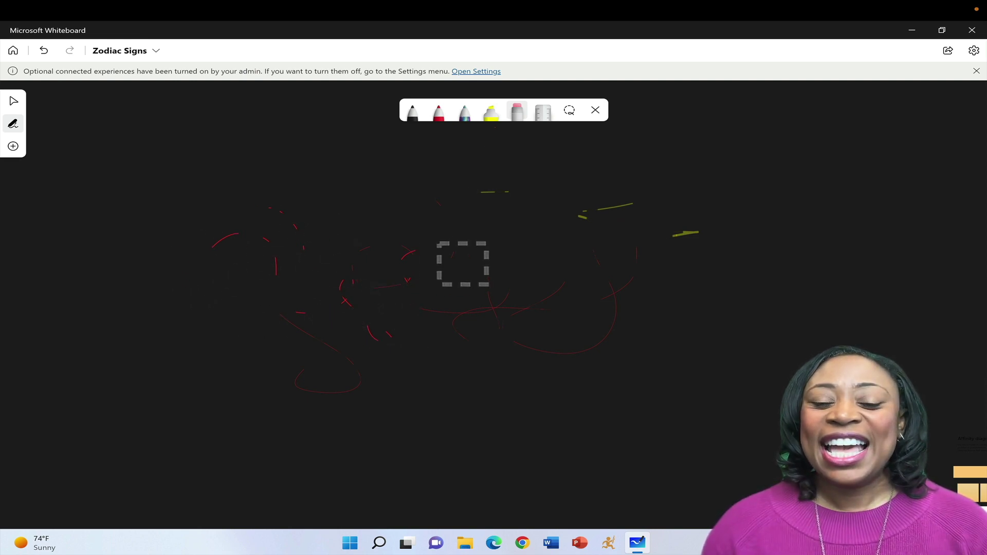
- Bring up the ruler and slide it right across the canvas
{"action": "left_click", "coordinate": [541, 116]}
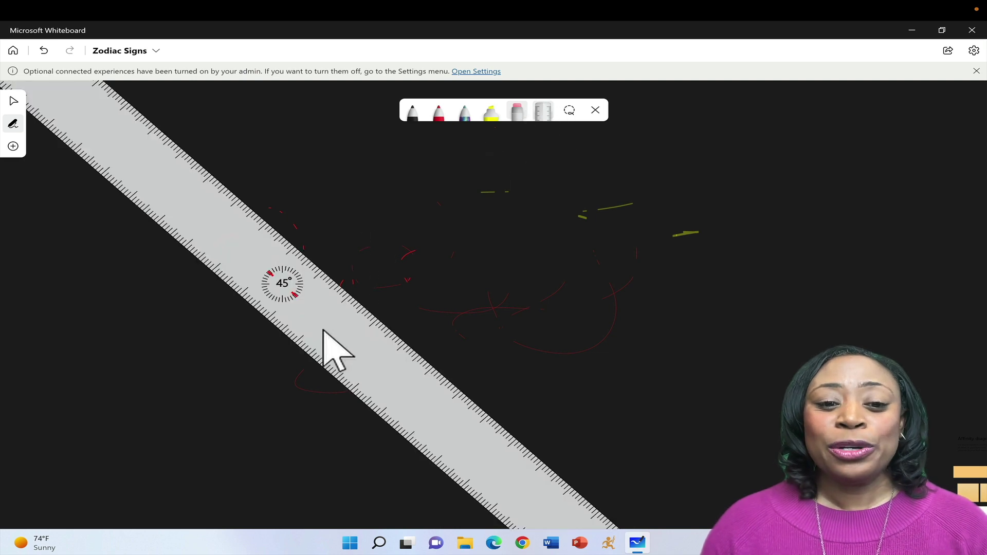
{"action": "mouse_move", "coordinate": [322, 330]}
{"action": "left_mouse_down"}
{"action": "mouse_move", "coordinate": [445, 335]}
{"action": "mouse_move", "coordinate": [685, 446]}
{"action": "mouse_move", "coordinate": [661, 507]}
{"action": "mouse_move", "coordinate": [550, 473]}
{"action": "mouse_move", "coordinate": [491, 363]}
{"action": "mouse_move", "coordinate": [462, 337]}
{"action": "left_mouse_up"}
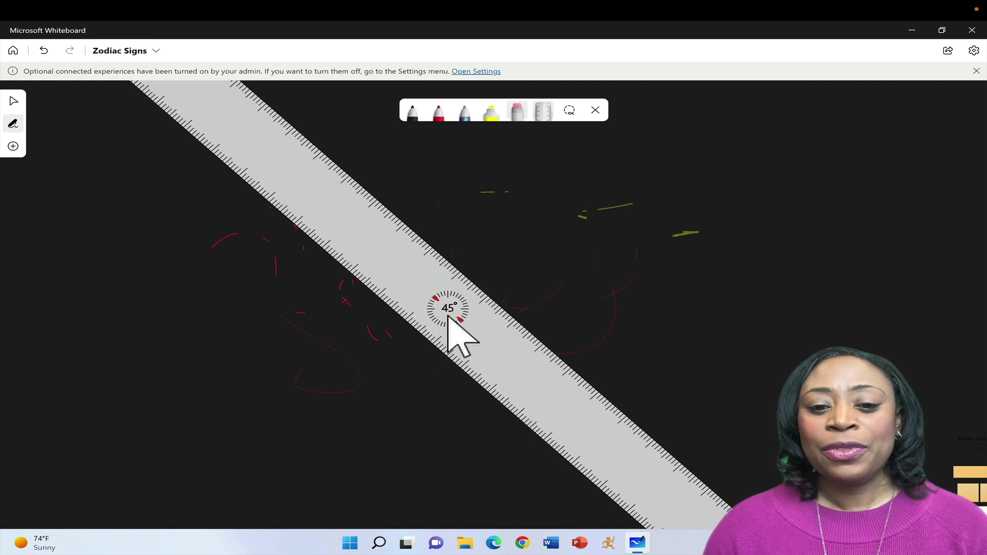
{"action": "scroll", "coordinate": [449, 316], "scroll_direction": "down", "scroll_amount": 20}
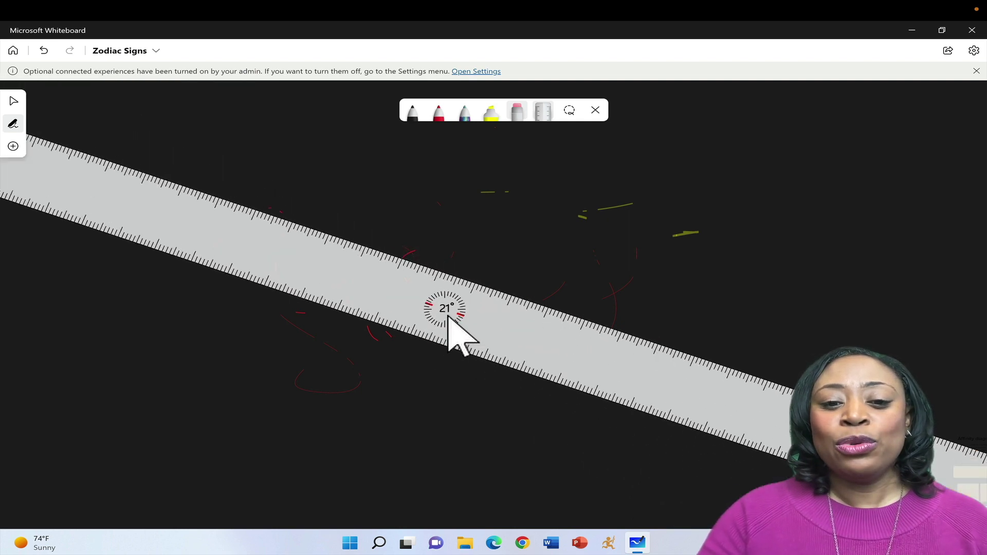
{"action": "scroll", "coordinate": [443, 309], "scroll_direction": "down", "scroll_amount": 20}
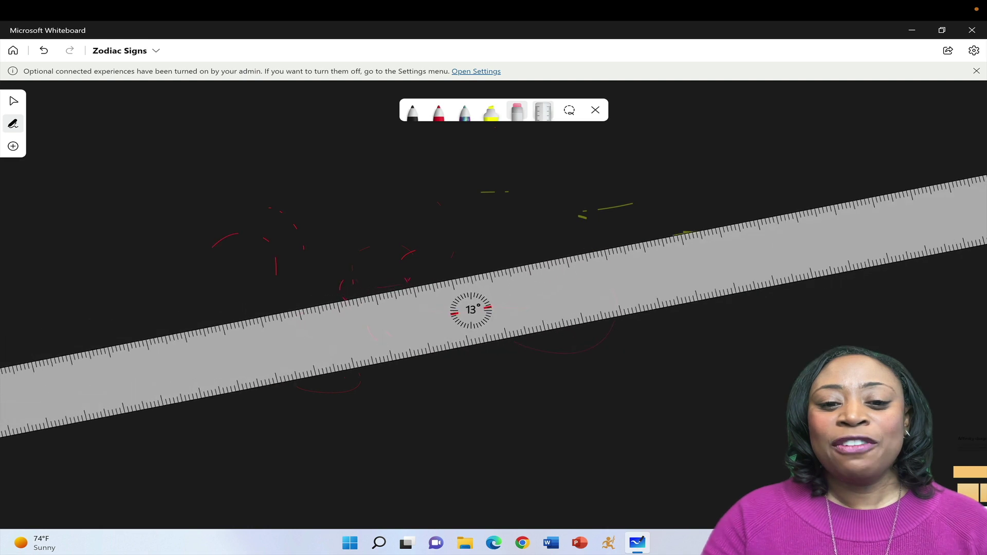
{"action": "scroll", "coordinate": [457, 310], "scroll_direction": "up", "scroll_amount": 12}
{"action": "scroll", "coordinate": [471, 314], "scroll_direction": "up", "scroll_amount": 1}
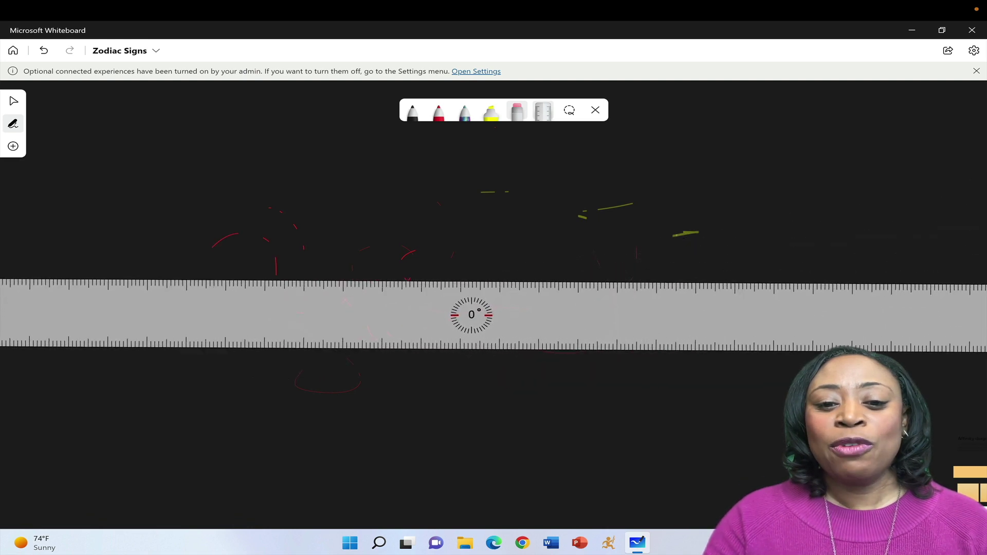
- Pick the galaxy pen, set the ruler lower across the sketches, and open the canvas quick-add menu
{"action": "left_click", "coordinate": [464, 112]}
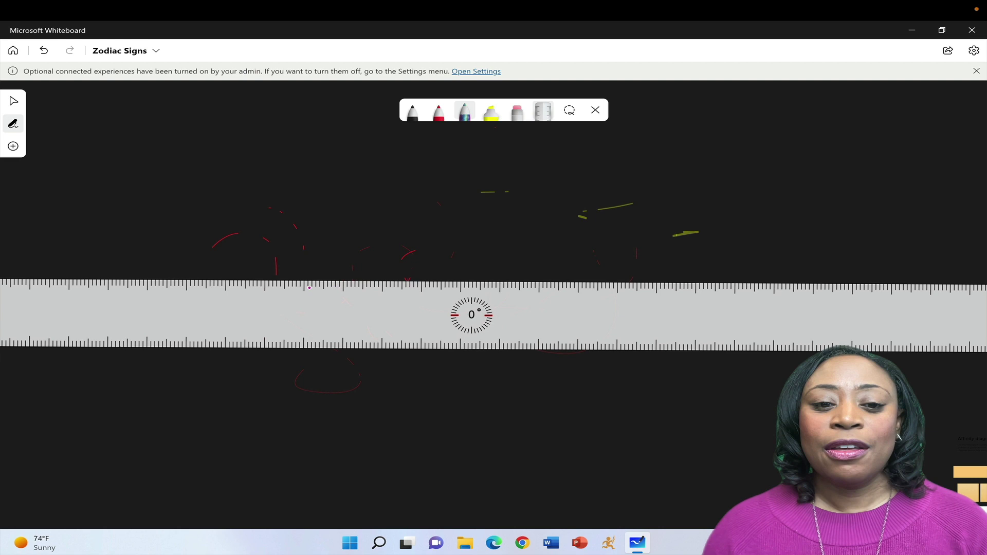
{"action": "left_click_drag", "start_coordinate": [479, 319], "coordinate": [454, 406]}
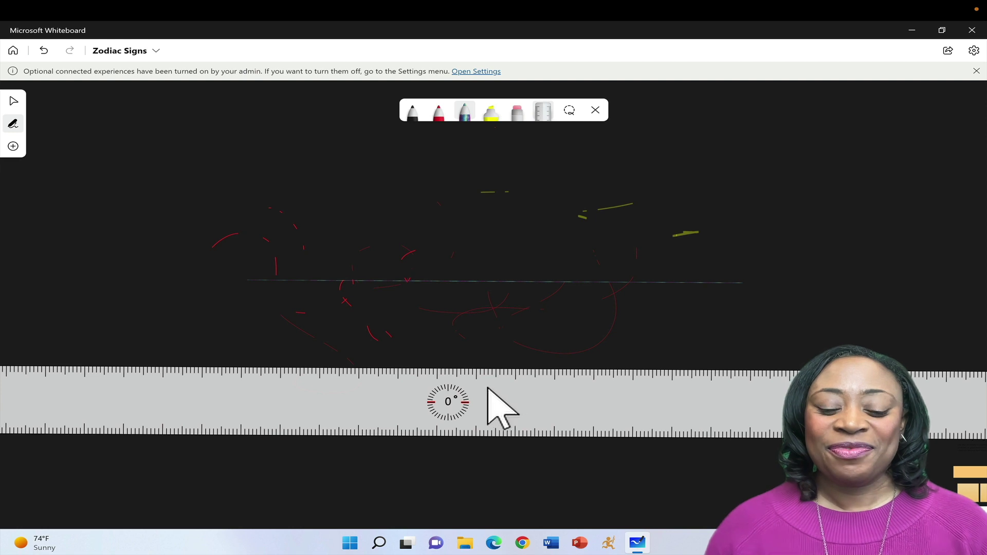
{"action": "scroll", "coordinate": [487, 389], "scroll_direction": "down", "scroll_amount": 10}
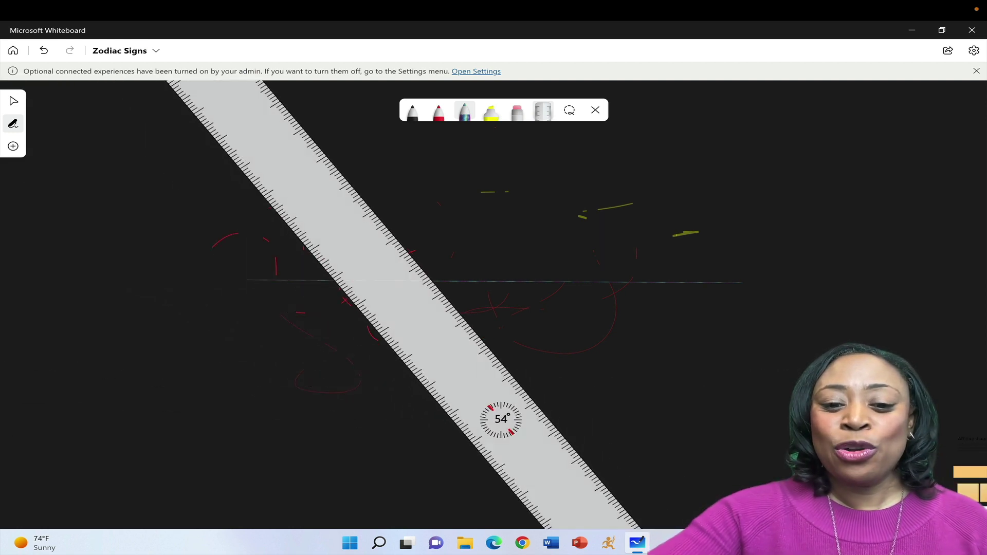
{"action": "left_click_drag", "start_coordinate": [503, 386], "coordinate": [504, 370]}
{"action": "right_click", "coordinate": [507, 371]}
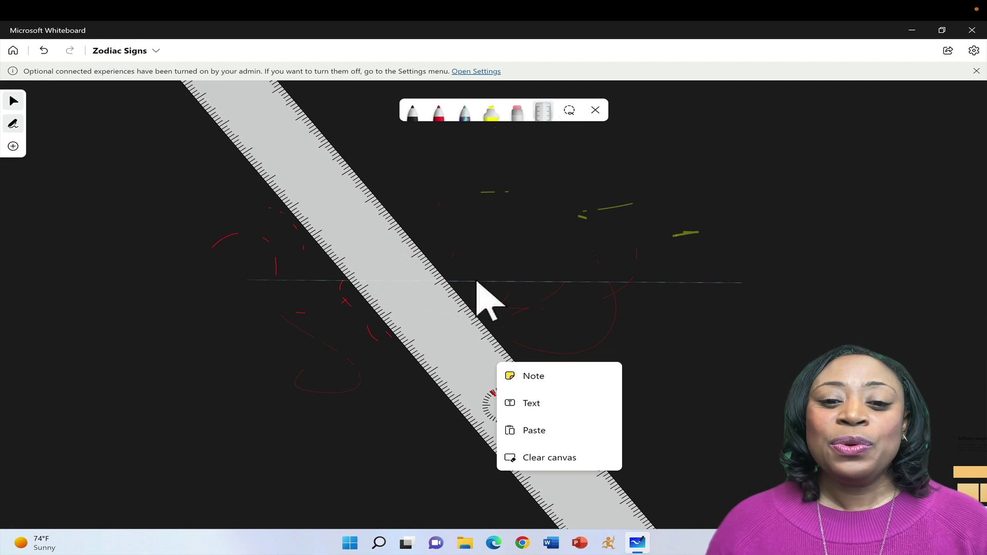
- Hide the ruler and lasso-select and delete the ink sketches
{"action": "left_click", "coordinate": [543, 113]}
{"action": "left_click", "coordinate": [542, 113]}
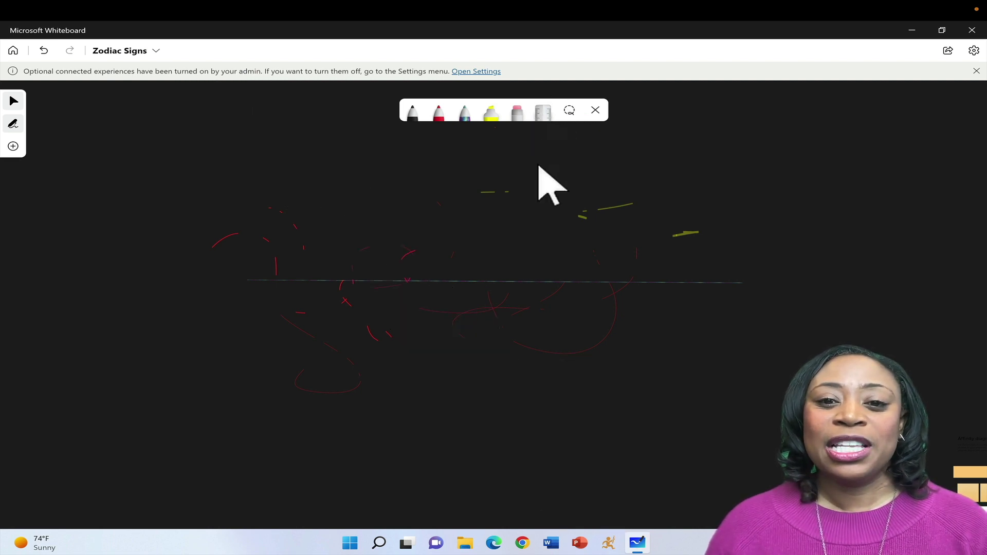
{"action": "left_click", "coordinate": [570, 112]}
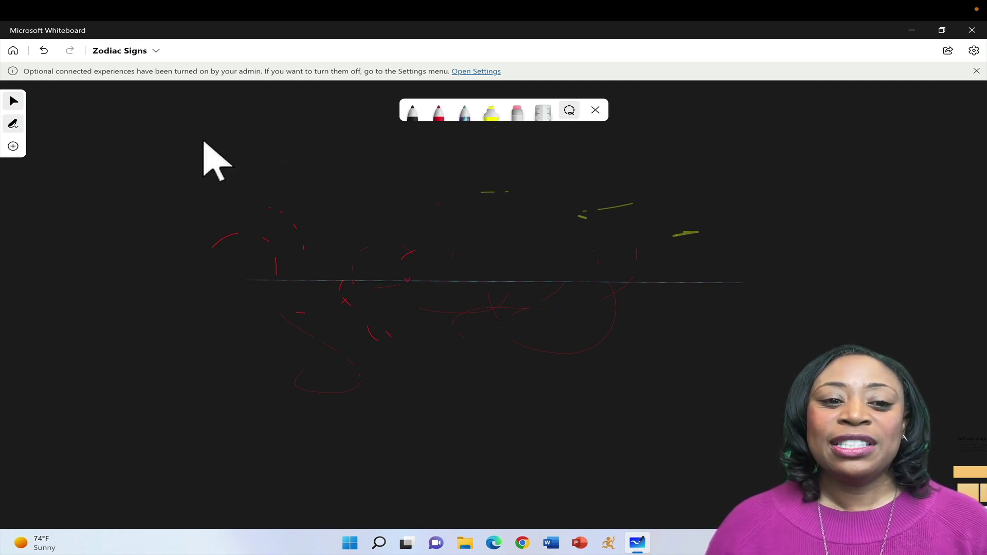
{"action": "mouse_move", "coordinate": [208, 148]}
{"action": "left_mouse_down"}
{"action": "mouse_move", "coordinate": [780, 330]}
{"action": "mouse_move", "coordinate": [678, 502]}
{"action": "mouse_move", "coordinate": [71, 267]}
{"action": "mouse_move", "coordinate": [517, 104]}
{"action": "mouse_move", "coordinate": [877, 325]}
{"action": "mouse_move", "coordinate": [221, 151]}
{"action": "left_mouse_up"}
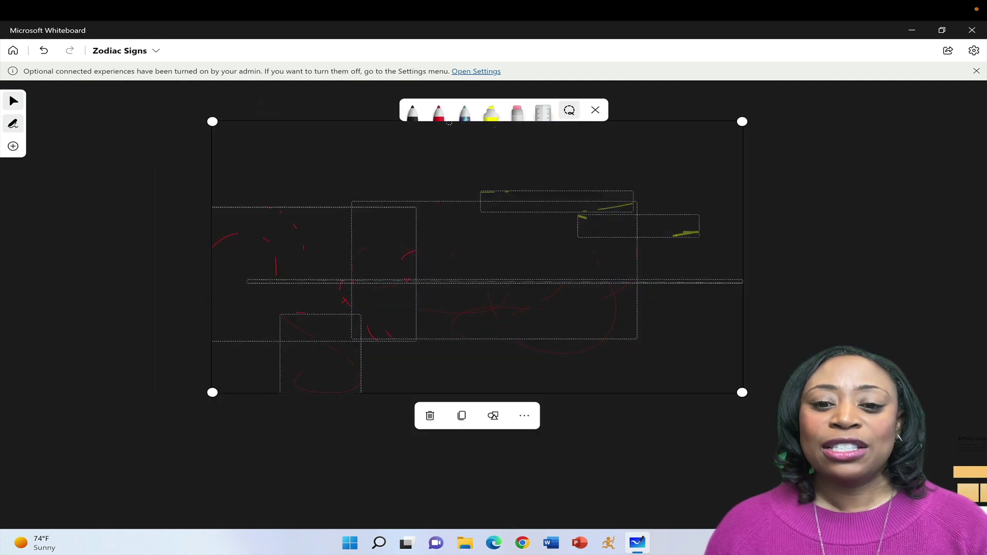
{"action": "left_click", "coordinate": [431, 416]}
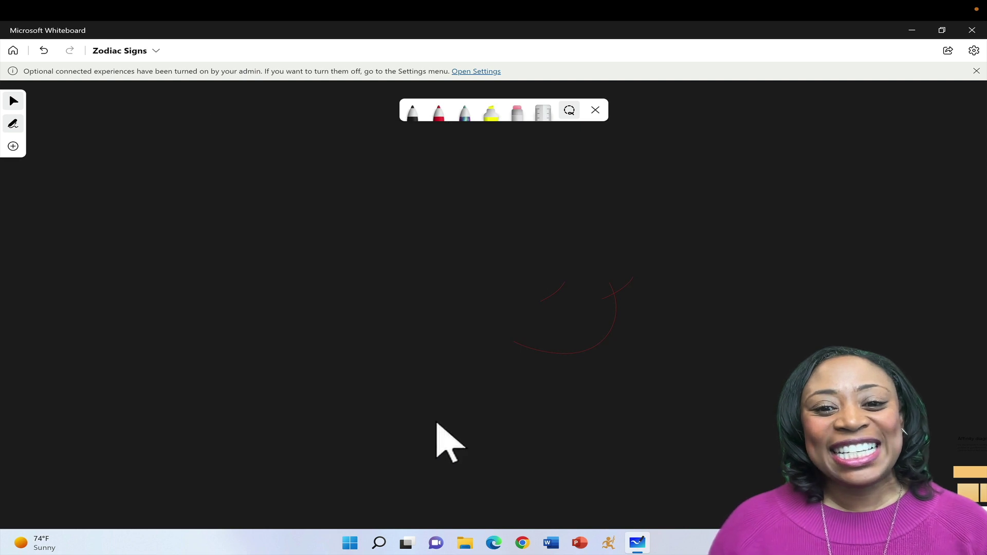
- Lasso and delete the remaining red arcs, then exit inking mode
{"action": "mouse_move", "coordinate": [520, 201]}
{"action": "left_mouse_down"}
{"action": "mouse_move", "coordinate": [782, 314]}
{"action": "mouse_move", "coordinate": [396, 282]}
{"action": "mouse_move", "coordinate": [529, 197]}
{"action": "left_mouse_up"}
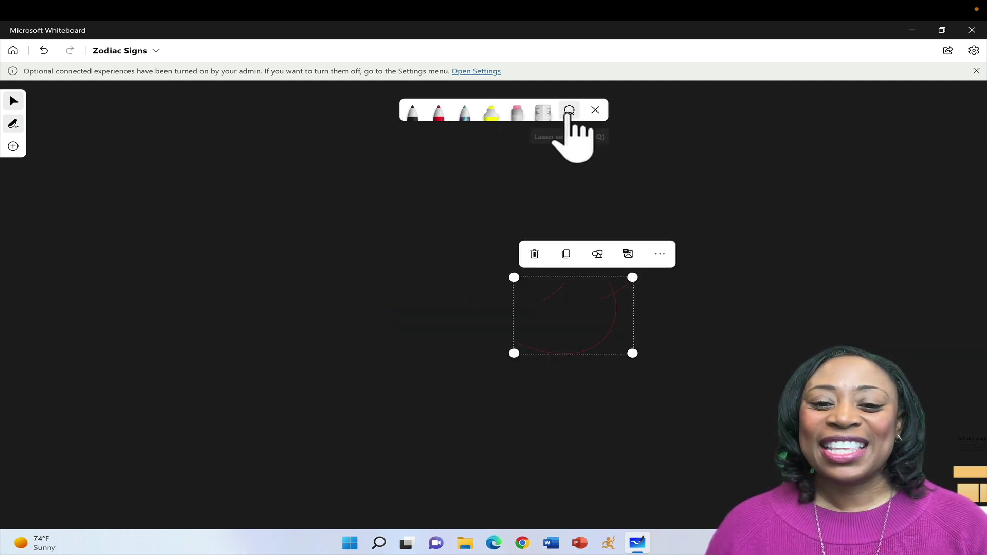
{"action": "left_click", "coordinate": [569, 114]}
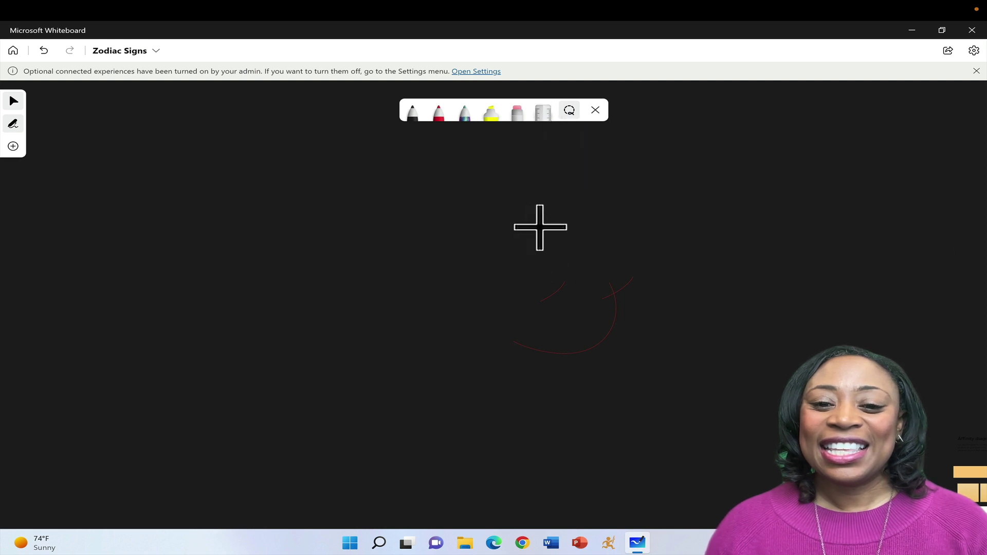
{"action": "mouse_move", "coordinate": [539, 226]}
{"action": "left_mouse_down"}
{"action": "mouse_move", "coordinate": [452, 403]}
{"action": "mouse_move", "coordinate": [554, 201]}
{"action": "mouse_move", "coordinate": [543, 223]}
{"action": "left_mouse_up"}
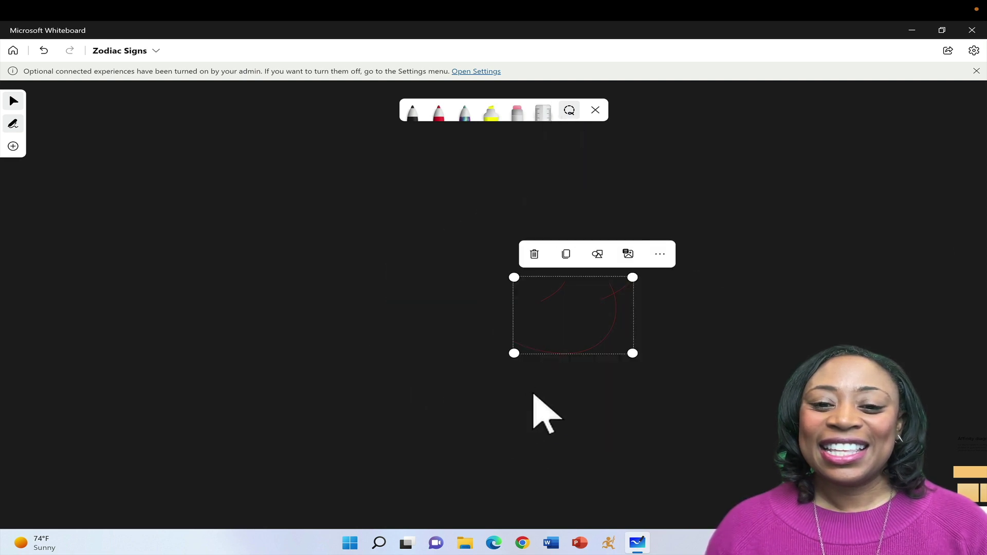
{"action": "left_click", "coordinate": [534, 254]}
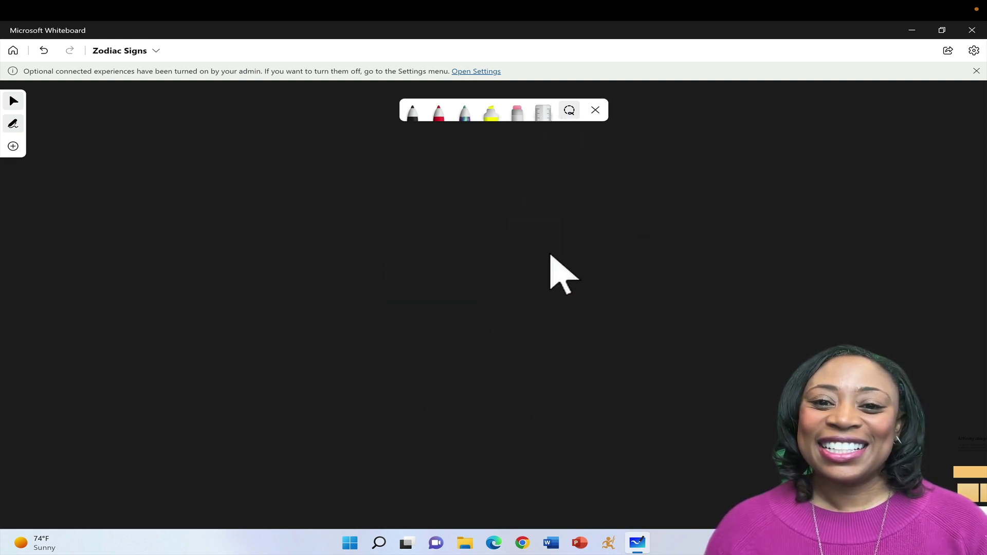
{"action": "left_click", "coordinate": [595, 110]}
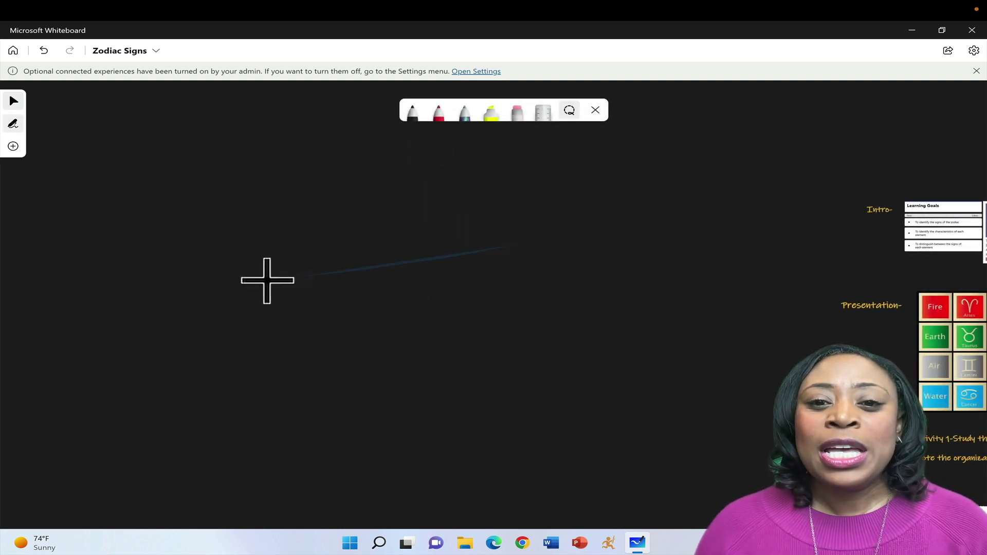
- Pan the Zodiac Signs lesson layout back into view and zoom in on Intro and Presentation
{"action": "left_click", "coordinate": [13, 123]}
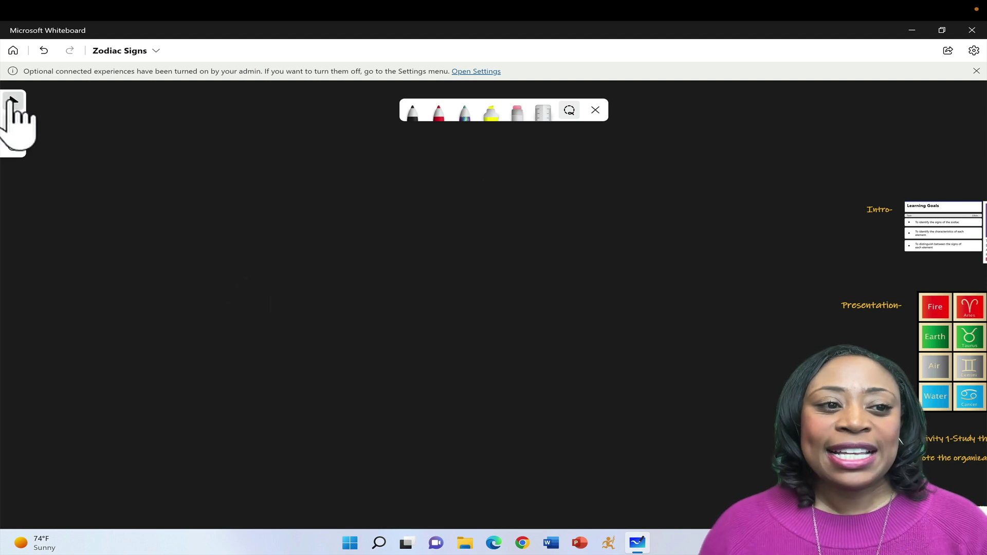
{"action": "left_click_drag", "start_coordinate": [535, 325], "coordinate": [2, 284]}
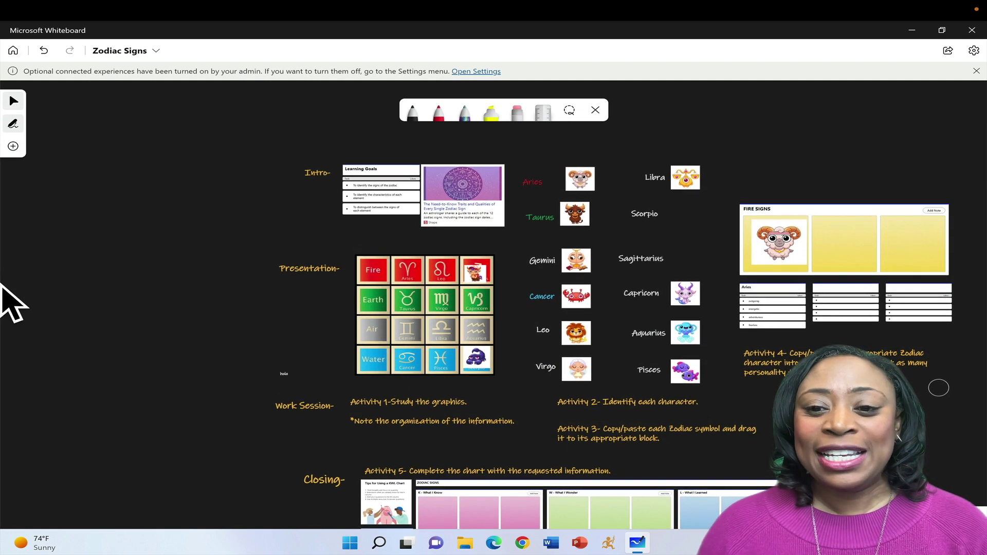
{"action": "left_click_drag", "start_coordinate": [152, 284], "coordinate": [54, 286]}
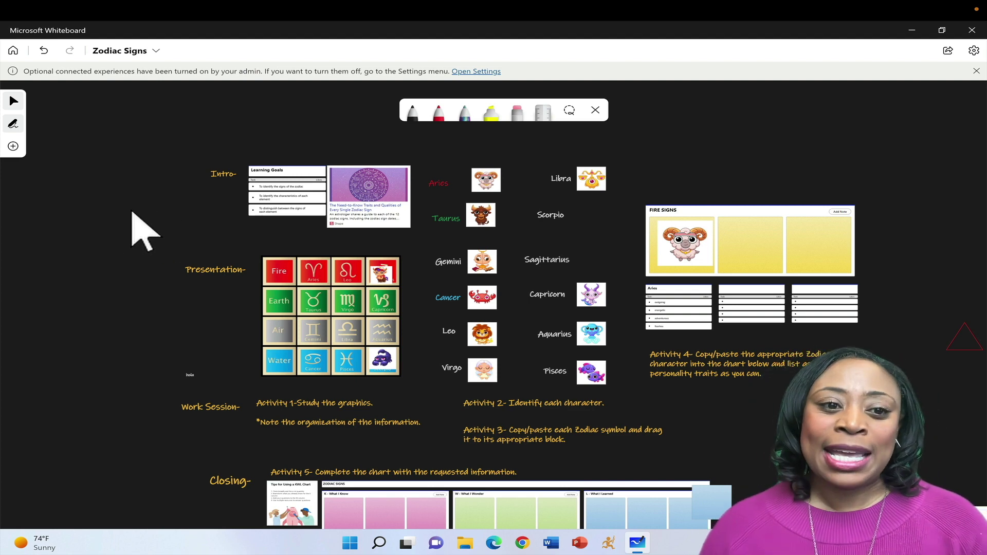
{"action": "left_click_drag", "start_coordinate": [141, 215], "coordinate": [167, 196]}
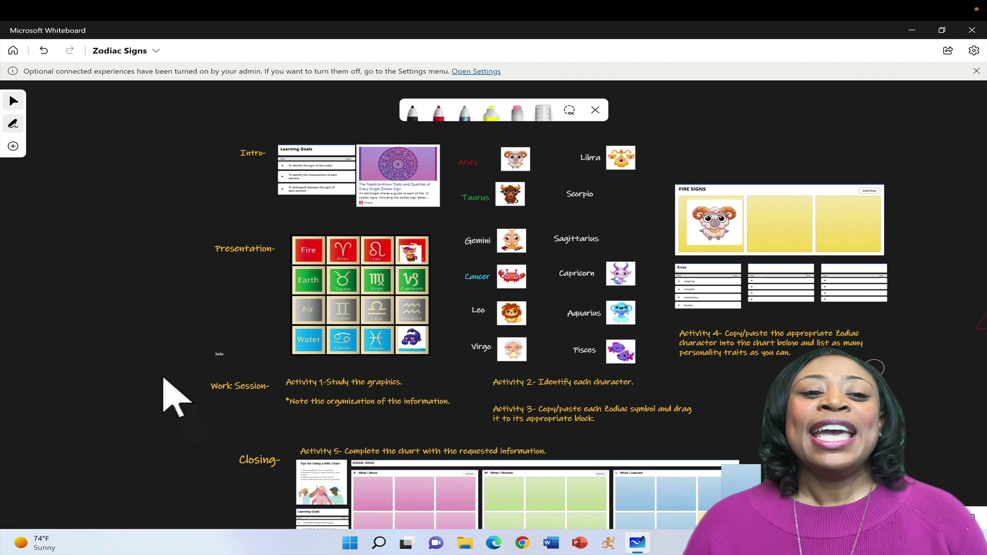
{"action": "scroll", "coordinate": [166, 358], "scroll_direction": "up", "scroll_amount": 2}
{"action": "scroll", "coordinate": [166, 359], "scroll_direction": "up", "scroll_amount": 3}
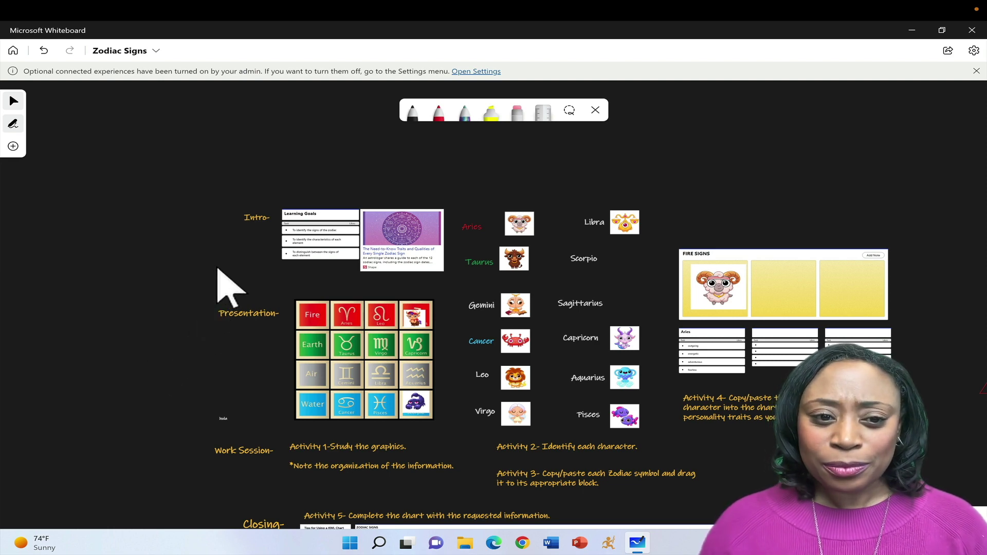
{"action": "scroll", "coordinate": [204, 282], "scroll_direction": "up", "scroll_amount": 3}
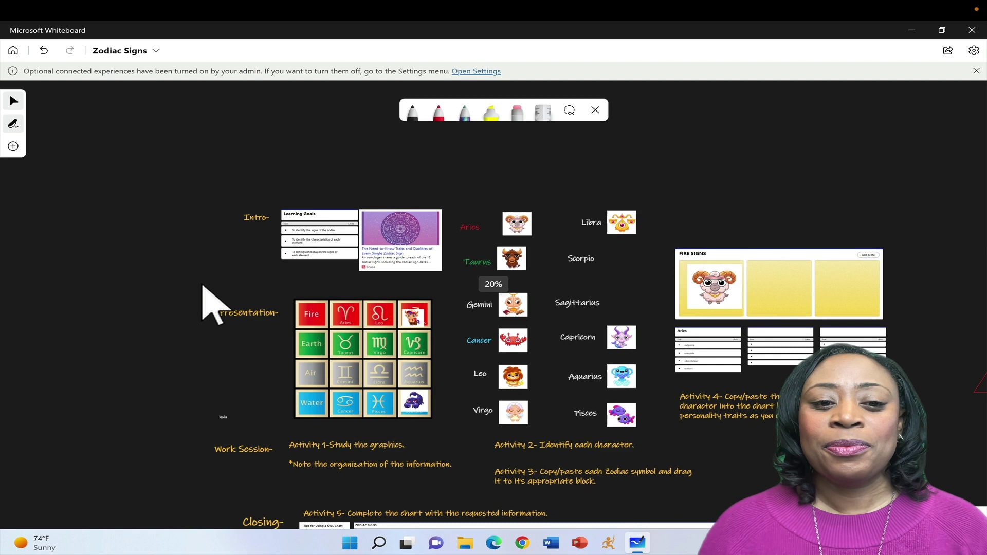
{"action": "scroll", "coordinate": [204, 296], "scroll_direction": "up", "scroll_amount": 2}
{"action": "scroll", "coordinate": [205, 299], "scroll_direction": "up", "scroll_amount": 3}
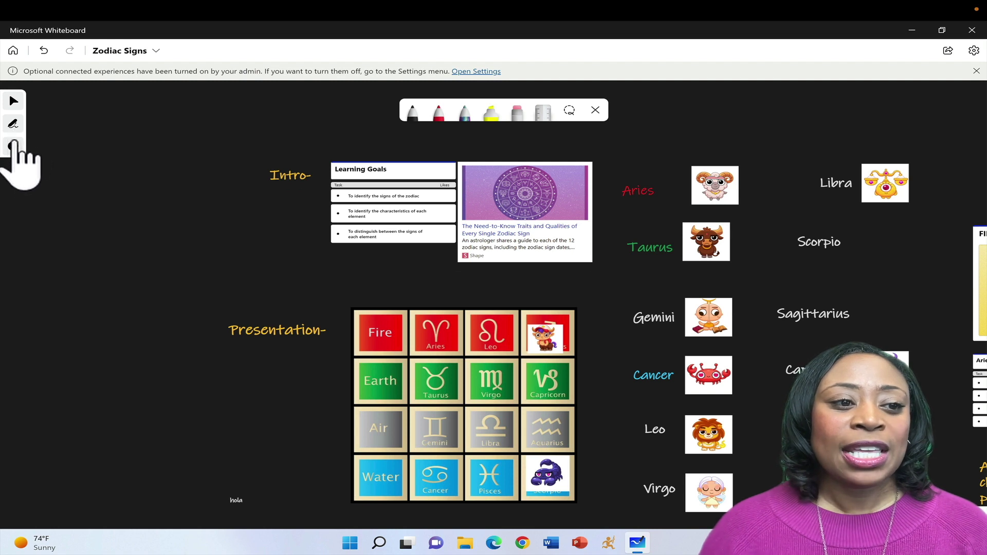
{"action": "left_click", "coordinate": [13, 146]}
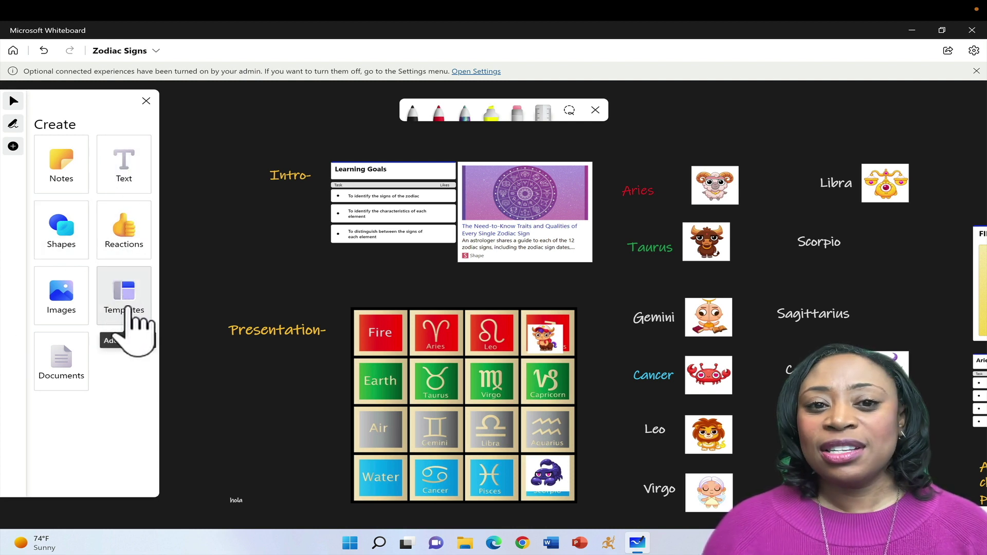
{"action": "left_click", "coordinate": [134, 308]}
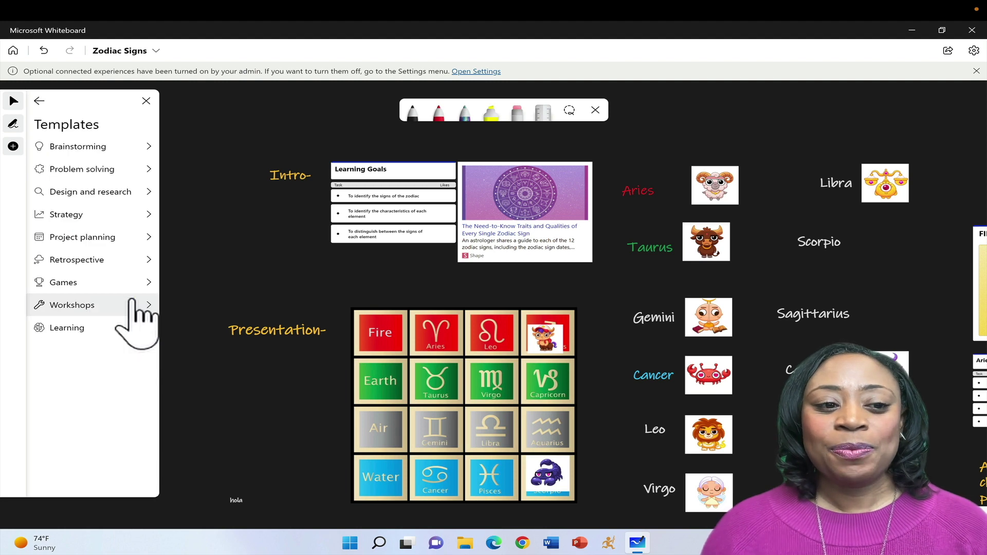
{"action": "left_click", "coordinate": [116, 149]}
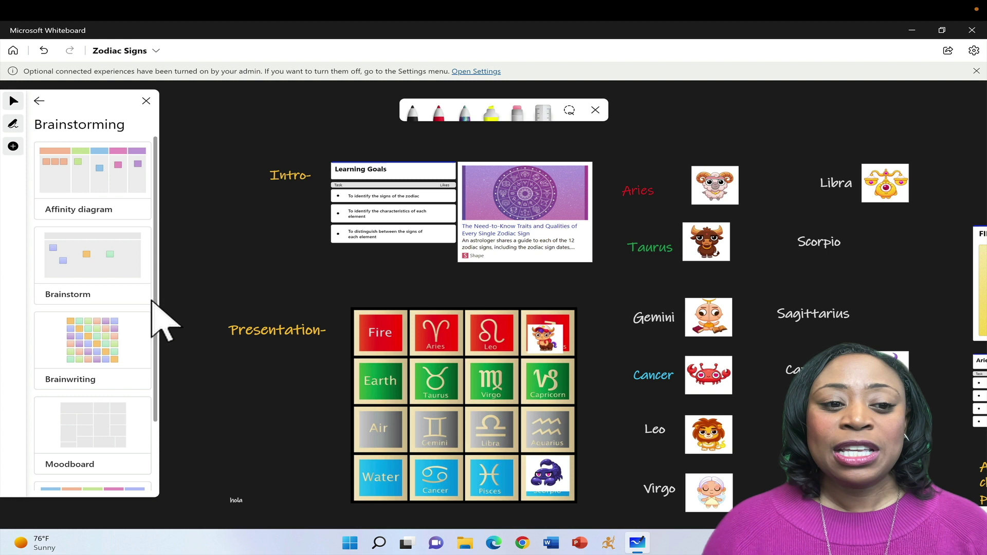
{"action": "scroll", "coordinate": [155, 300], "scroll_direction": "down", "scroll_amount": 3}
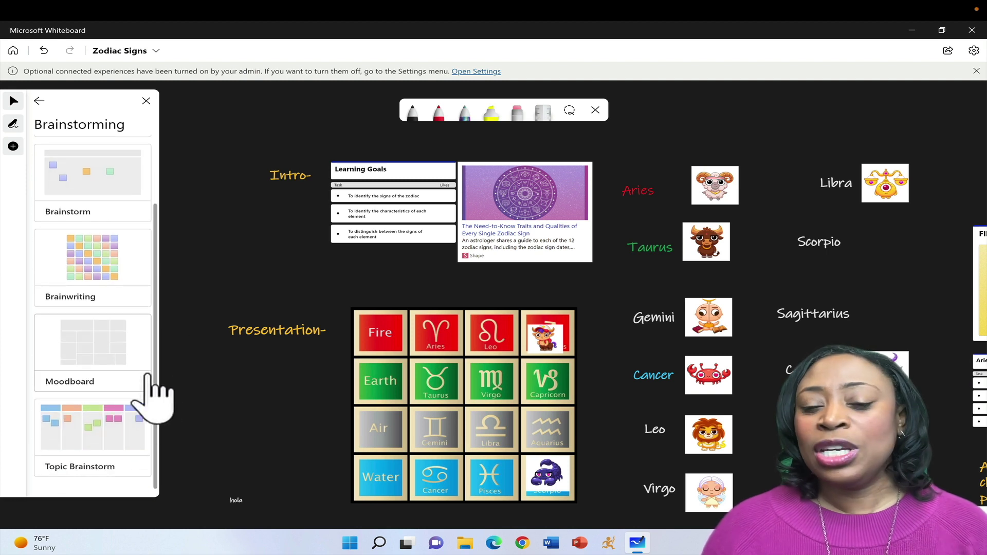
{"action": "left_click", "coordinate": [40, 100]}
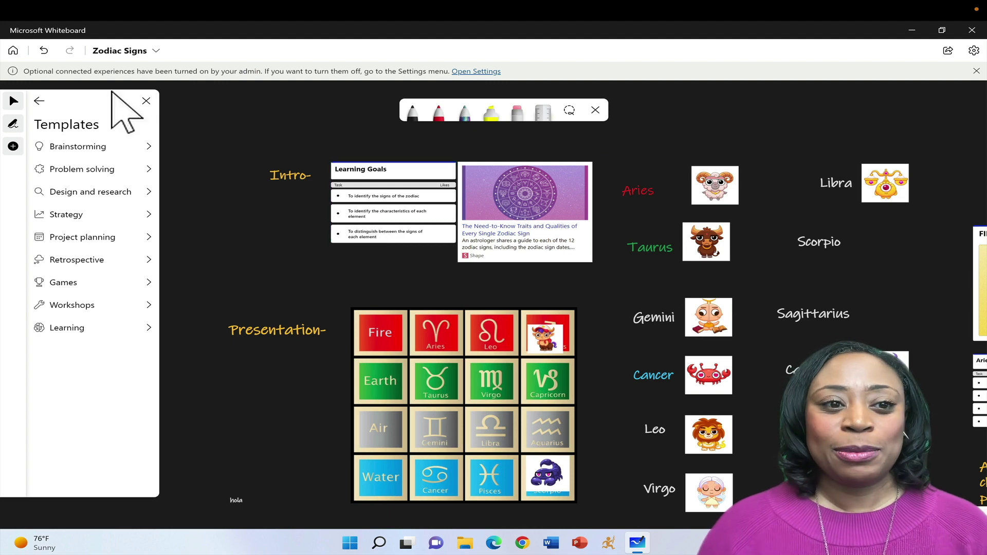
{"action": "left_click", "coordinate": [146, 101]}
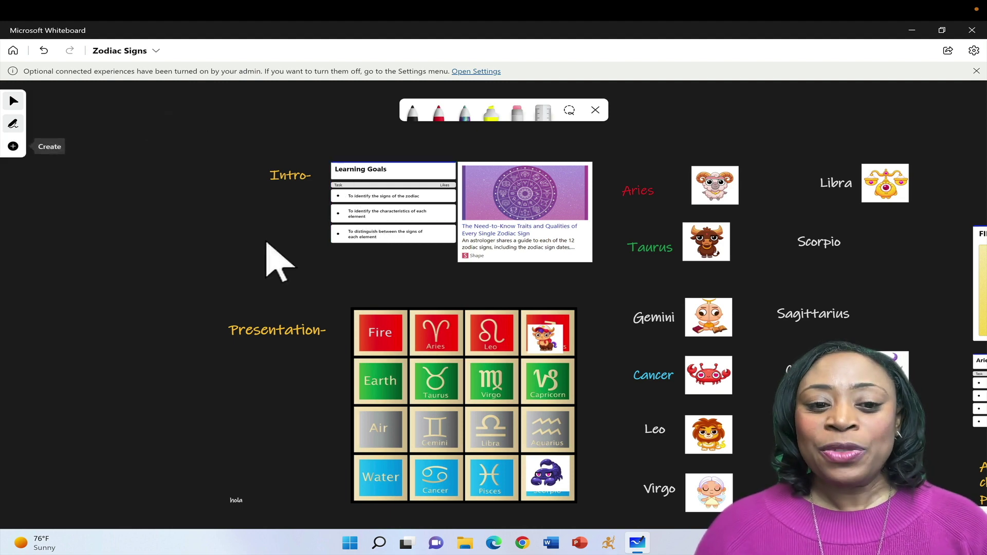
- Search Bing Images for Birthday Cake pictures
{"action": "left_click_drag", "start_coordinate": [273, 262], "coordinate": [165, 247]}
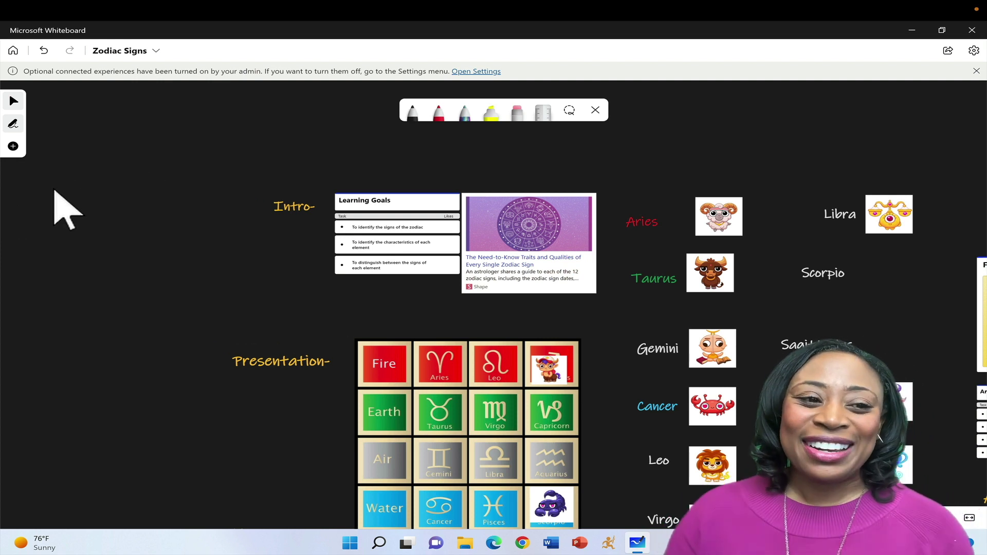
{"action": "left_click", "coordinate": [13, 146]}
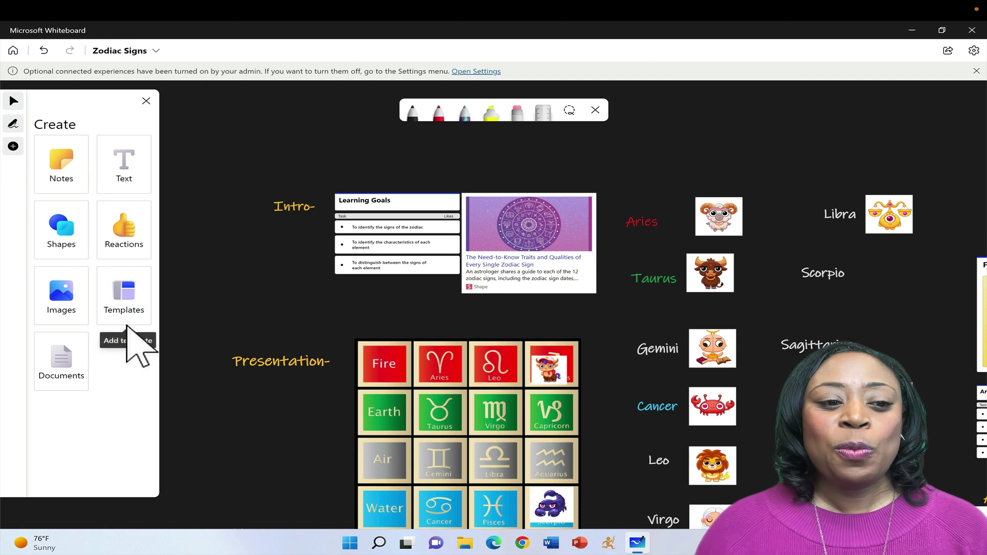
{"action": "left_click", "coordinate": [65, 299]}
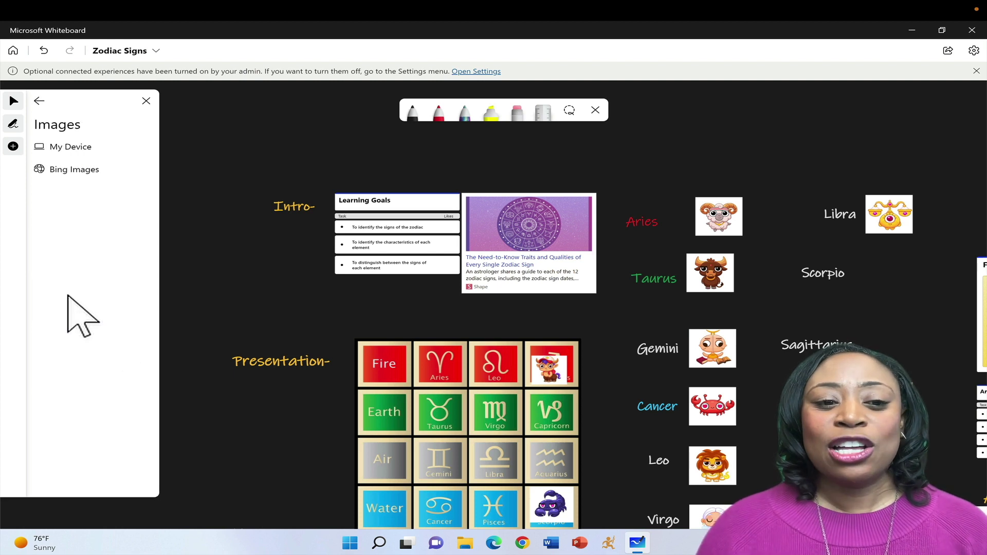
{"action": "left_click", "coordinate": [88, 173]}
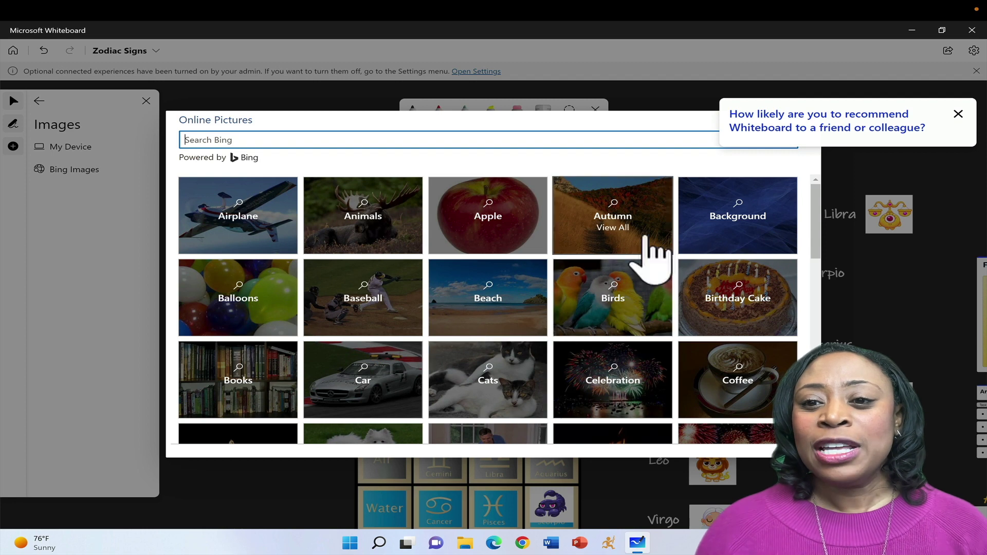
{"action": "left_click", "coordinate": [951, 129]}
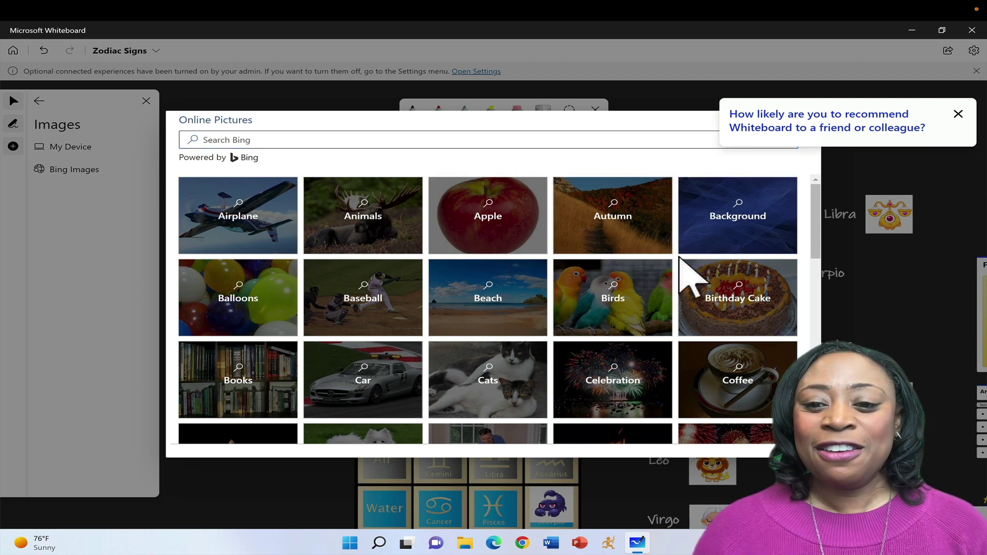
{"action": "left_click", "coordinate": [751, 289]}
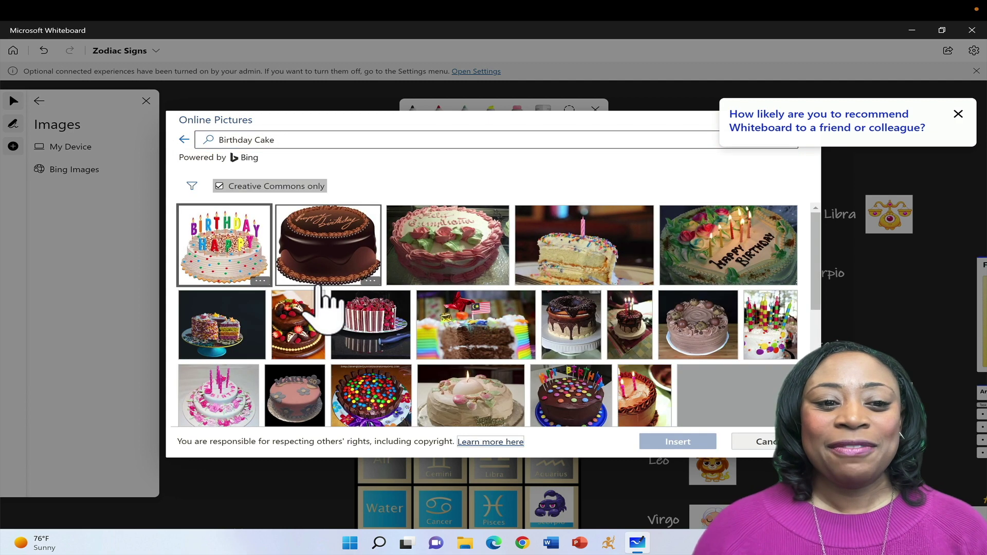
- Insert the first birthday cake picture and place it at the top left beside Intro
{"action": "left_click", "coordinate": [238, 253]}
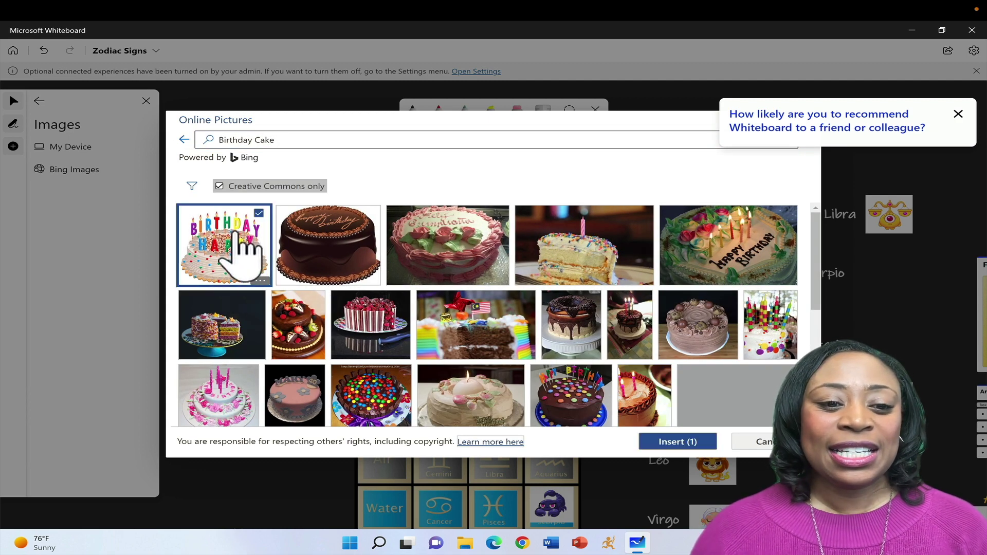
{"action": "left_click", "coordinate": [676, 442]}
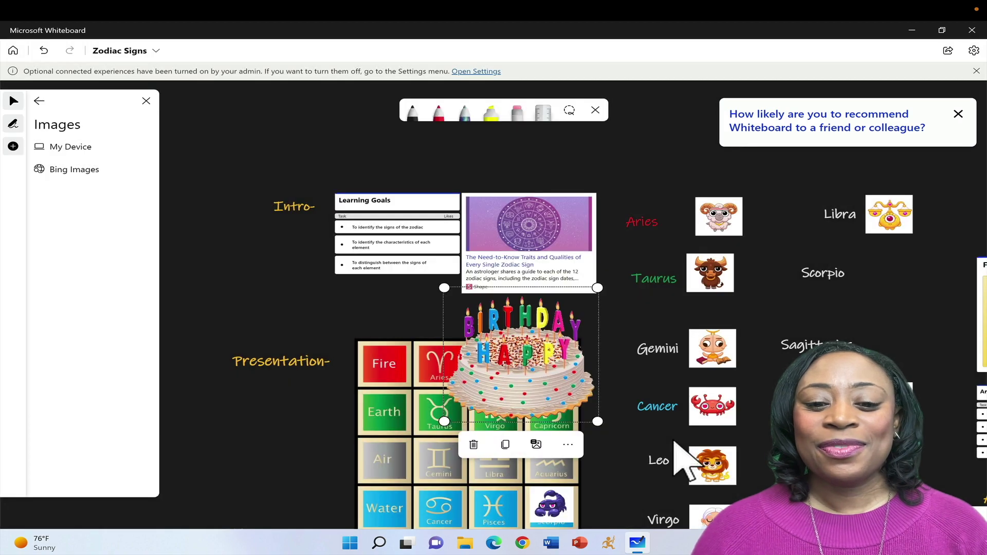
{"action": "left_click_drag", "start_coordinate": [584, 418], "coordinate": [211, 140]}
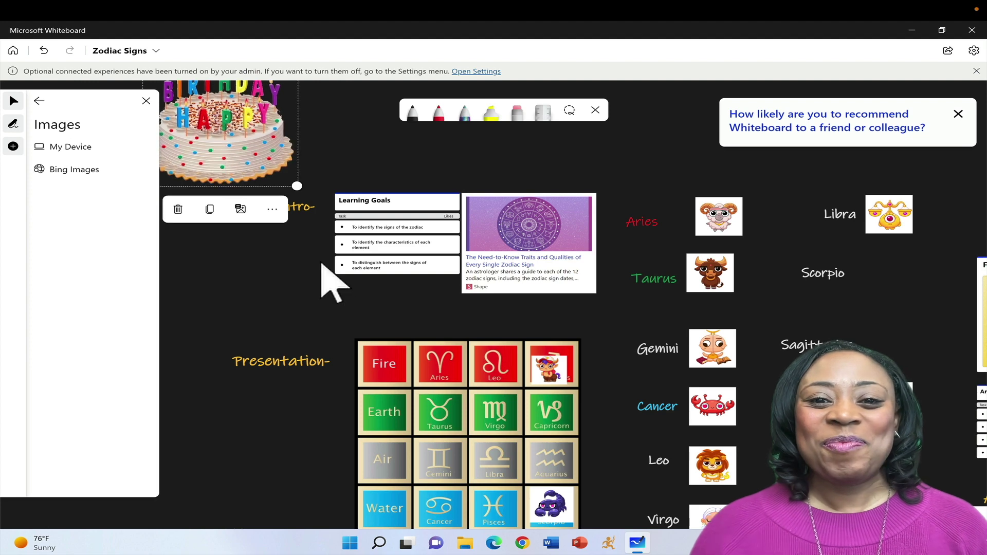
{"action": "left_click", "coordinate": [145, 101]}
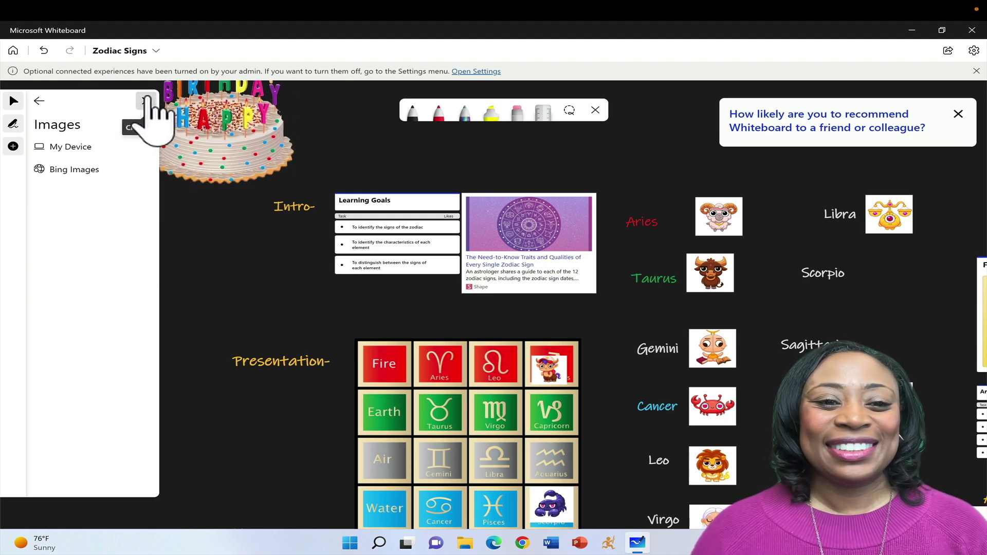
- Close the Images panel and drag the Aries ram picture onto the Presentation grid's Aries tile
{"action": "left_click", "coordinate": [145, 100]}
{"action": "left_click_drag", "start_coordinate": [198, 300], "coordinate": [115, 247]}
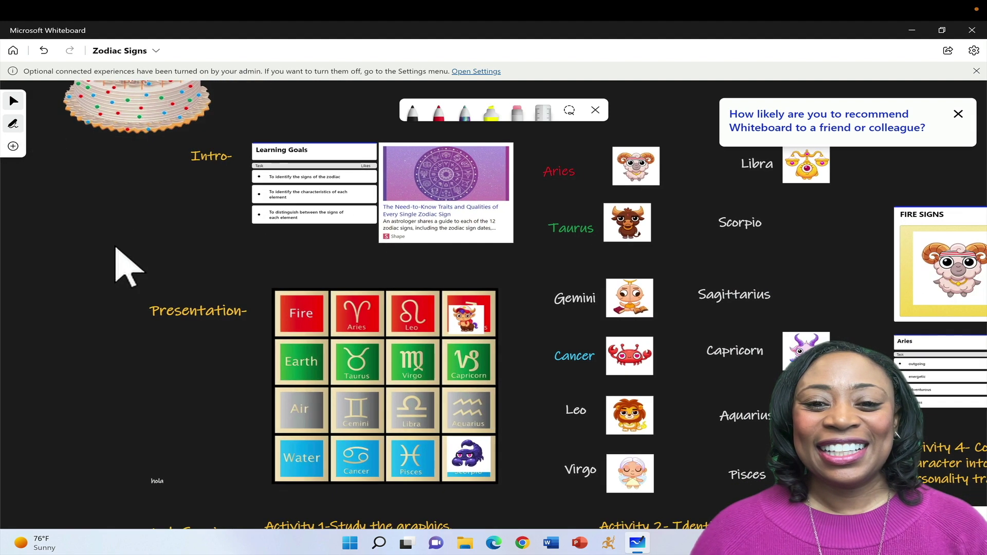
{"action": "scroll", "coordinate": [126, 331], "scroll_direction": "down", "scroll_amount": 3}
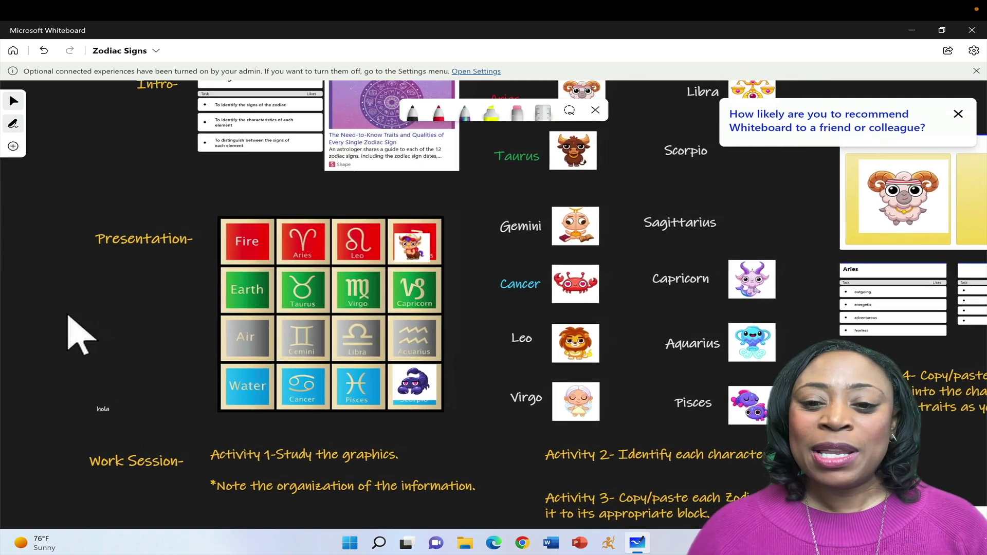
{"action": "left_click_drag", "start_coordinate": [68, 317], "coordinate": [104, 389]}
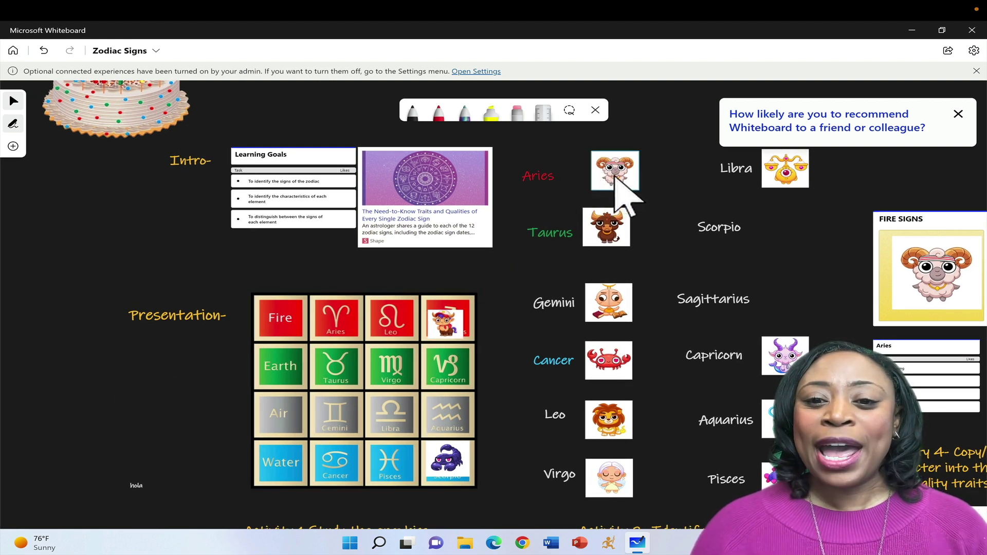
{"action": "left_click_drag", "start_coordinate": [615, 174], "coordinate": [339, 329]}
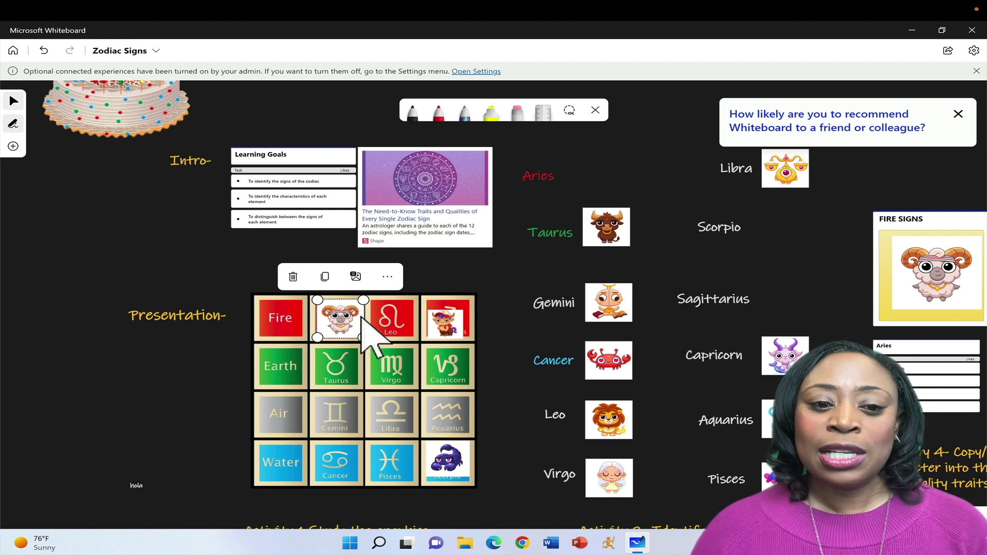
{"action": "left_click", "coordinate": [387, 277]}
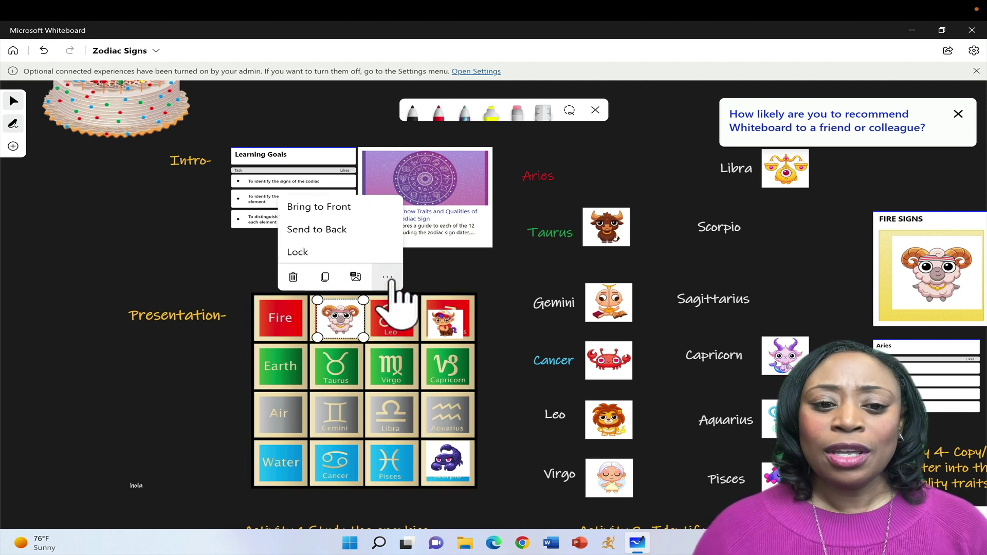
- Lock then unlock the ram picture and move it back beside the Aries label
{"action": "left_click", "coordinate": [327, 253]}
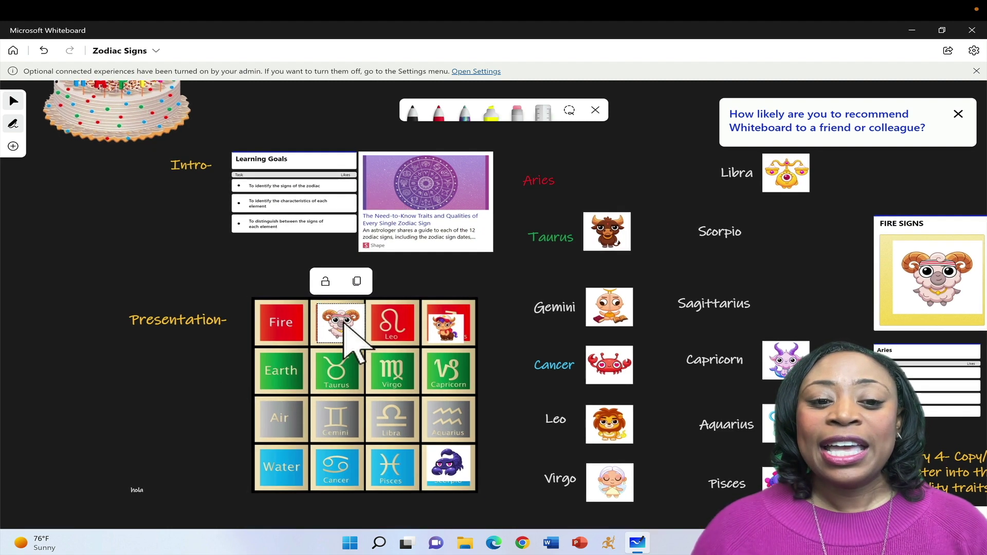
{"action": "scroll", "coordinate": [329, 323], "scroll_direction": "down", "scroll_amount": 1}
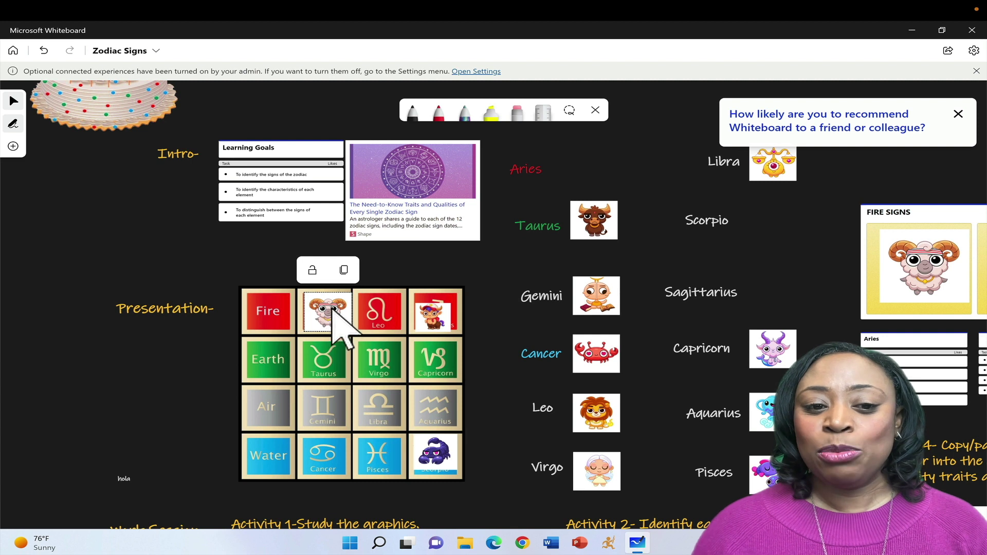
{"action": "left_click", "coordinate": [312, 270]}
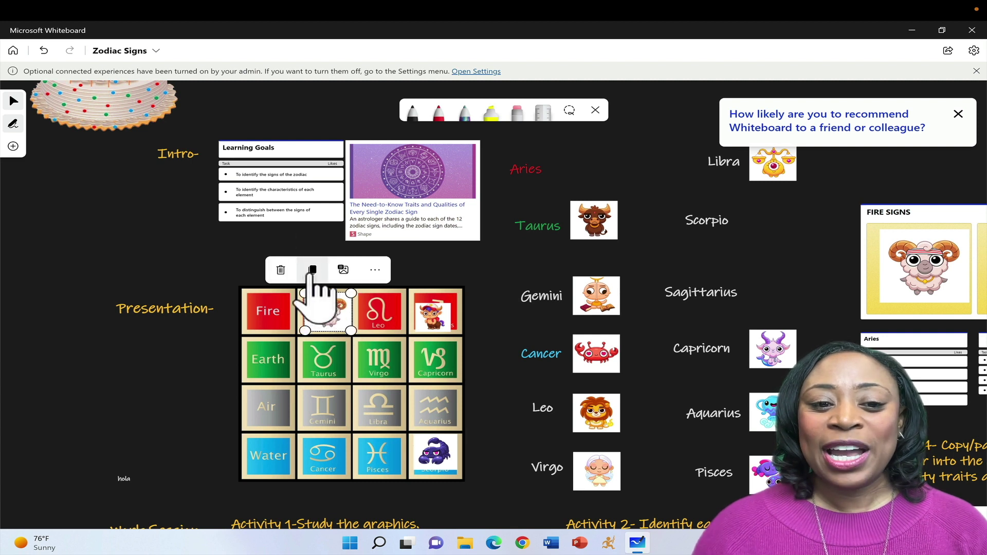
{"action": "left_click", "coordinate": [208, 370]}
{"action": "left_click_drag", "start_coordinate": [331, 326], "coordinate": [590, 167]}
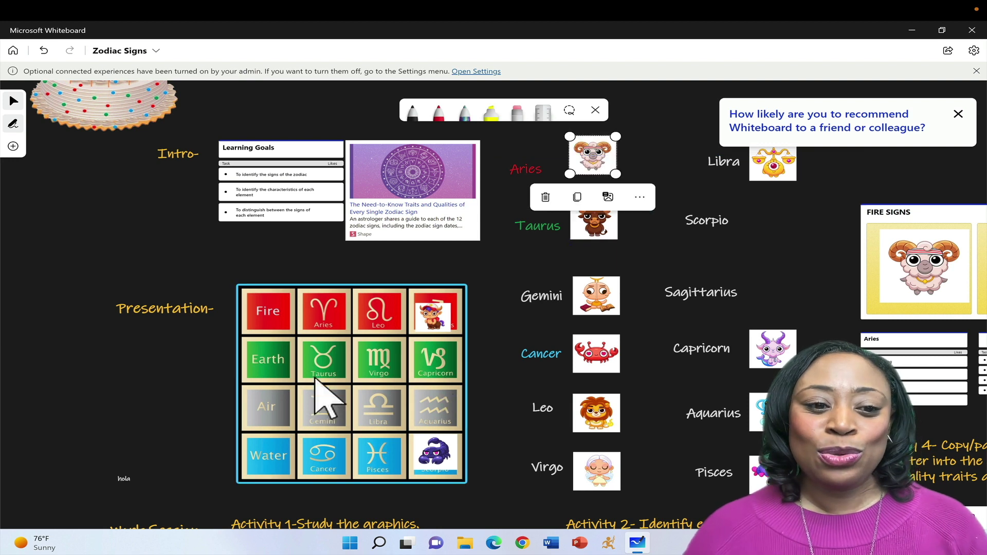
{"action": "left_click", "coordinate": [109, 258]}
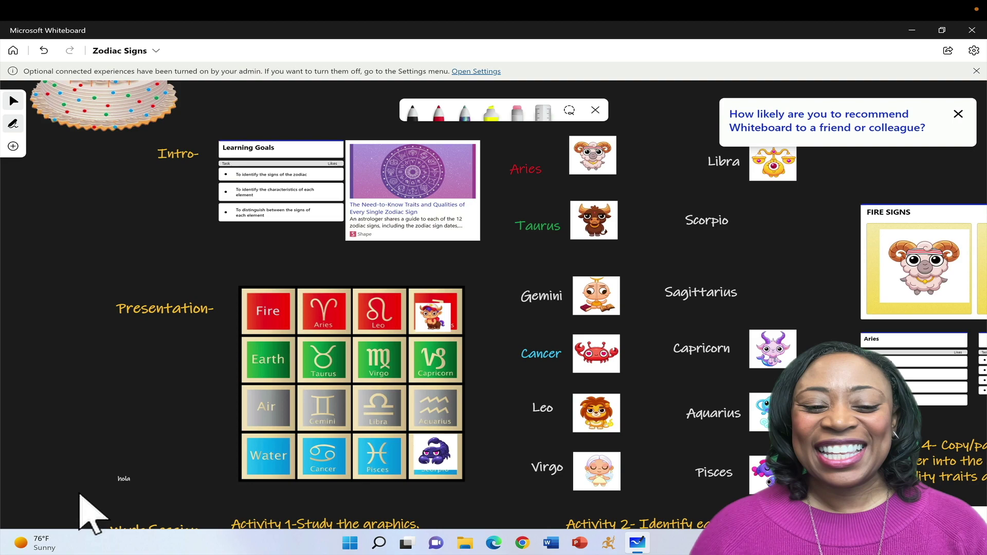
{"action": "left_click_drag", "start_coordinate": [146, 445], "coordinate": [139, 255]}
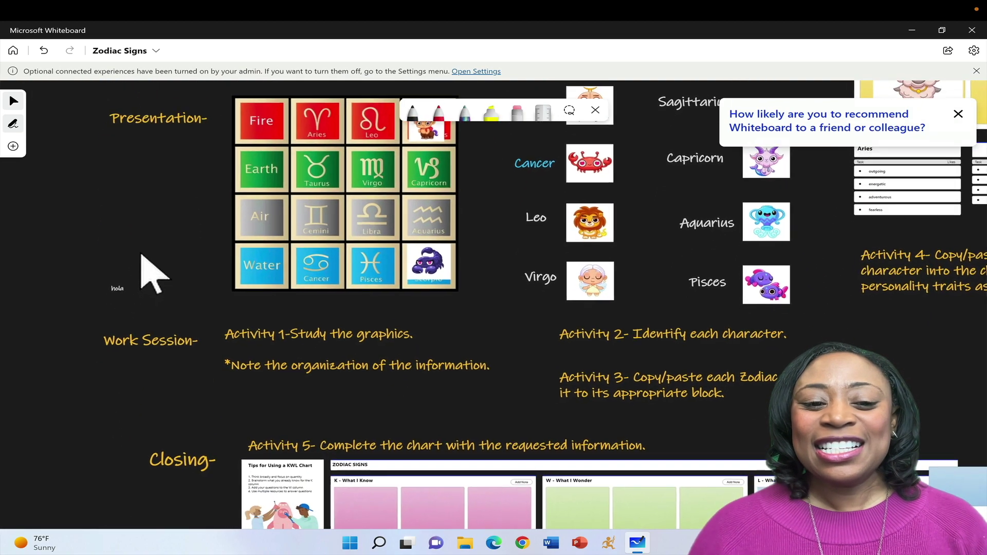
- Pan back to the Presentation grid and add a new text box beside it
{"action": "left_click_drag", "start_coordinate": [85, 414], "coordinate": [11, 430]}
{"action": "left_click", "coordinate": [178, 321]}
{"action": "left_click", "coordinate": [635, 341]}
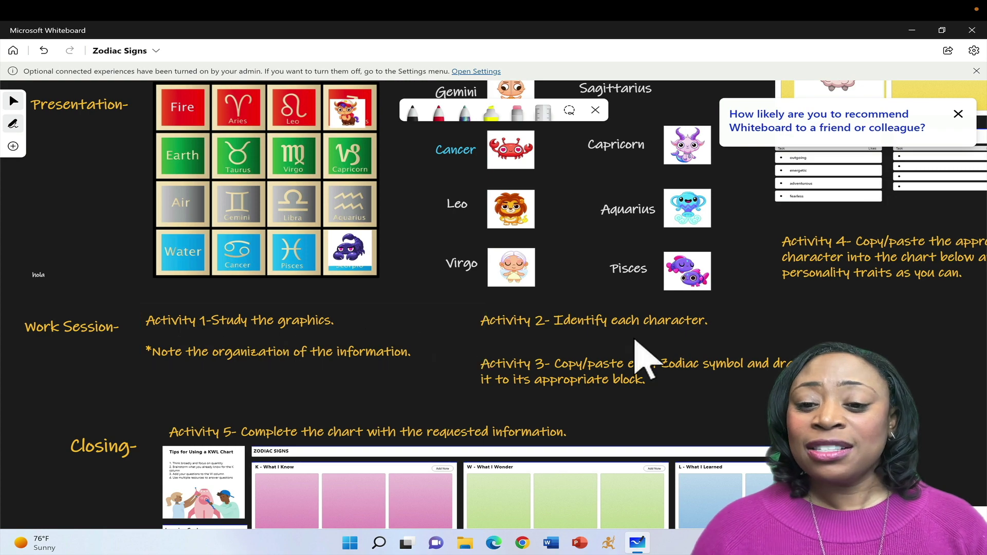
{"action": "left_click_drag", "start_coordinate": [885, 343], "coordinate": [920, 451]}
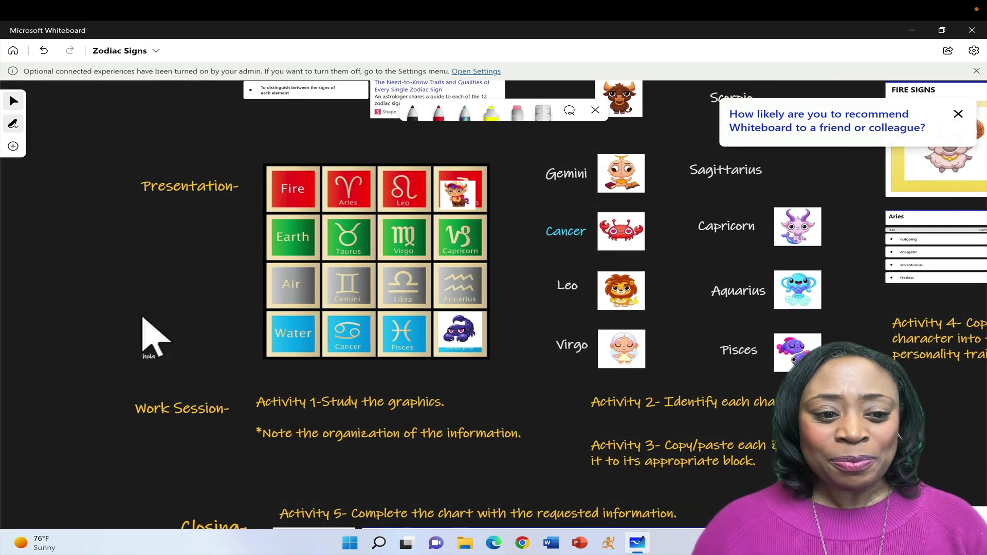
{"action": "left_click_drag", "start_coordinate": [150, 335], "coordinate": [162, 435]}
{"action": "right_click", "coordinate": [148, 370]}
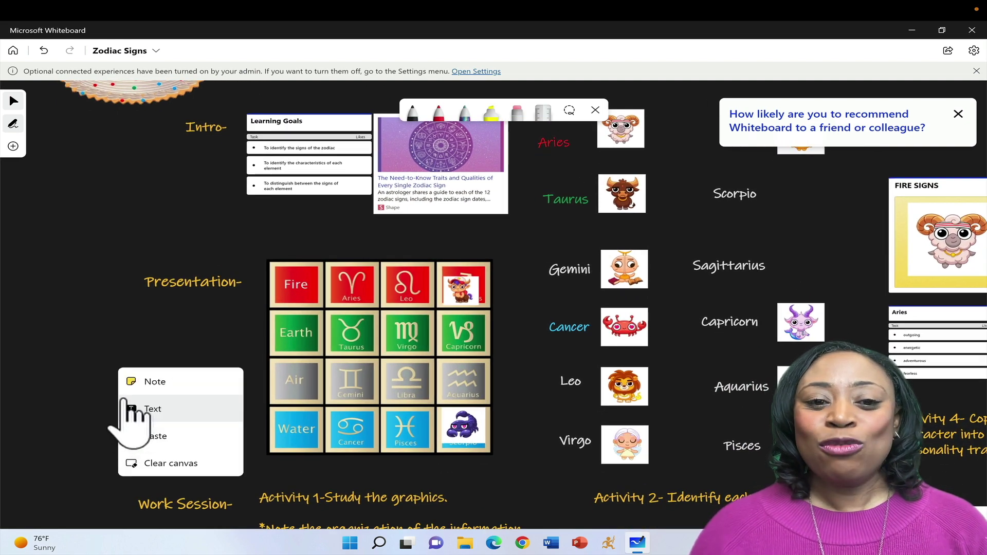
{"action": "left_click", "coordinate": [159, 408]}
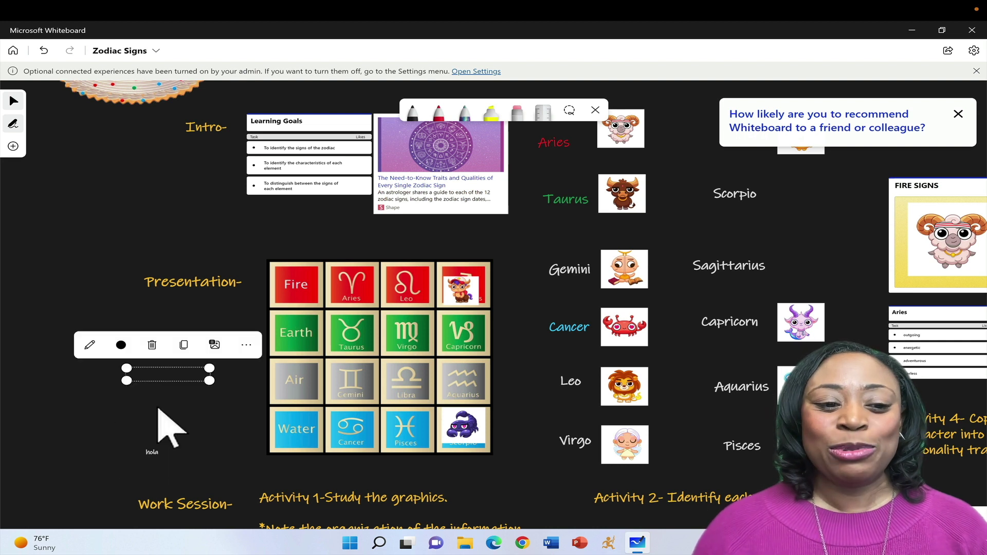
- Make the text box cyan, clear its test text, and position it left of the grid
{"action": "left_click", "coordinate": [122, 346]}
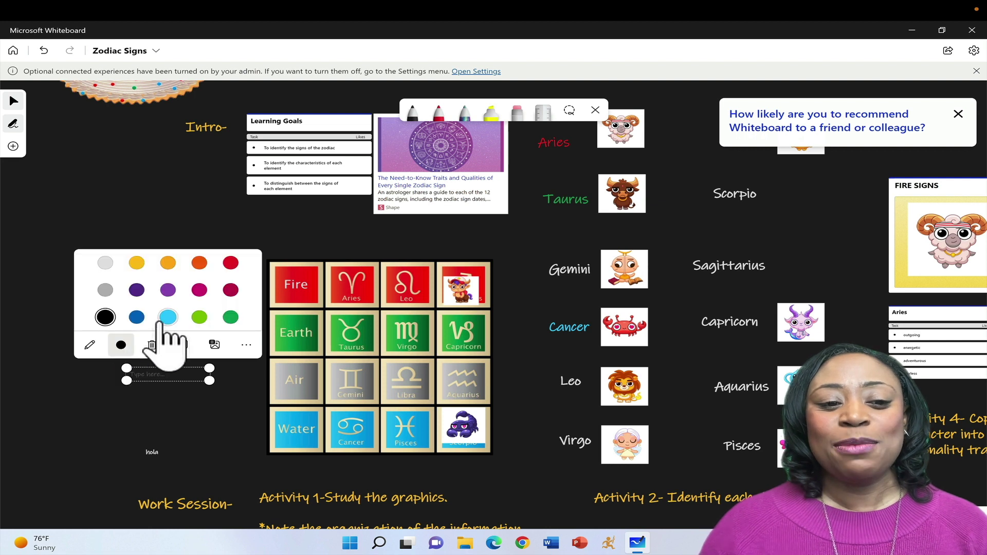
{"action": "left_click", "coordinate": [168, 317]}
{"action": "left_click_drag", "start_coordinate": [170, 380], "coordinate": [208, 377]}
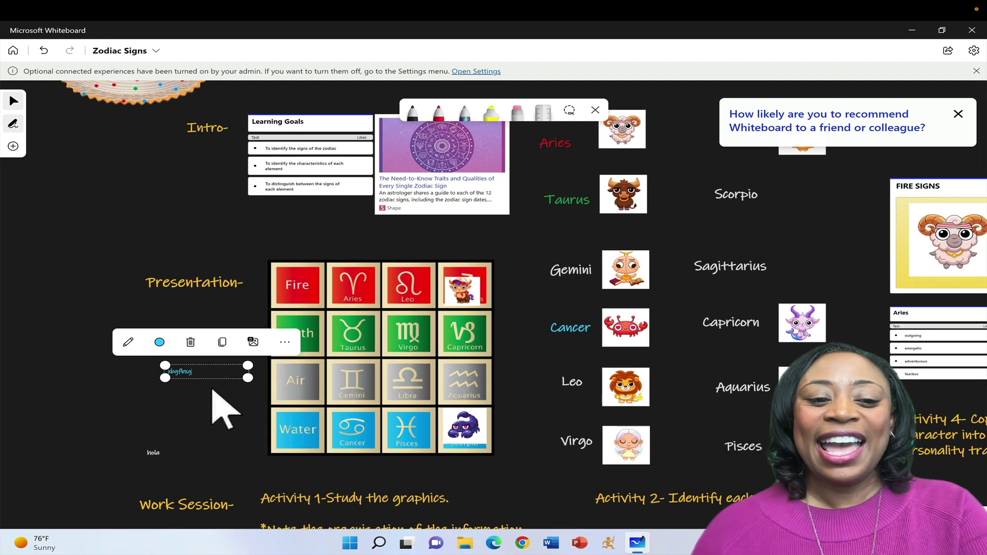
{"action": "type", "text": "xfgnfgnfgnfgn"}
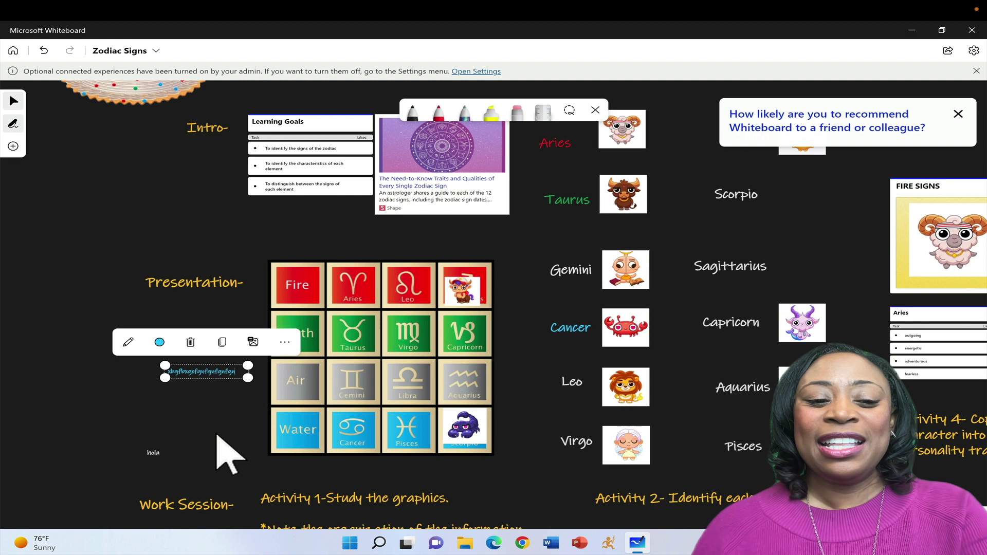
{"action": "key", "text": "BackSpace"}
{"action": "key", "text": "BackSpace"}
{"action": "key", "text": "BackSpace"}
{"action": "key", "text": "BackSpace"}
{"action": "key", "text": "BackSpace"}
{"action": "key", "text": "BackSpace"}
{"action": "key", "text": "BackSpace"}
{"action": "key", "text": "BackSpace"}
{"action": "key", "text": "BackSpace"}
{"action": "key", "text": "BackSpace"}
{"action": "key", "text": "BackSpace"}
{"action": "key", "text": "BackSpace"}
{"action": "key", "text": "BackSpace"}
{"action": "key", "text": "BackSpace"}
{"action": "key", "text": "BackSpace"}
{"action": "key", "text": "BackSpace"}
{"action": "key", "text": "BackSpace"}
{"action": "key", "text": "BackSpace"}
{"action": "key", "text": "BackSpace"}
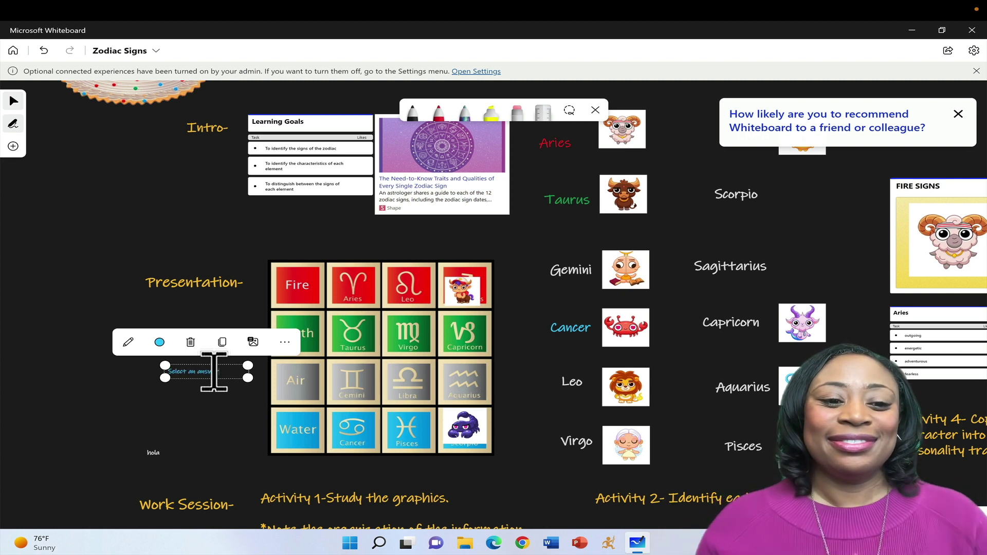
{"action": "left_click", "coordinate": [126, 392]}
{"action": "left_click", "coordinate": [195, 375]}
{"action": "left_click_drag", "start_coordinate": [196, 375], "coordinate": [126, 320]}
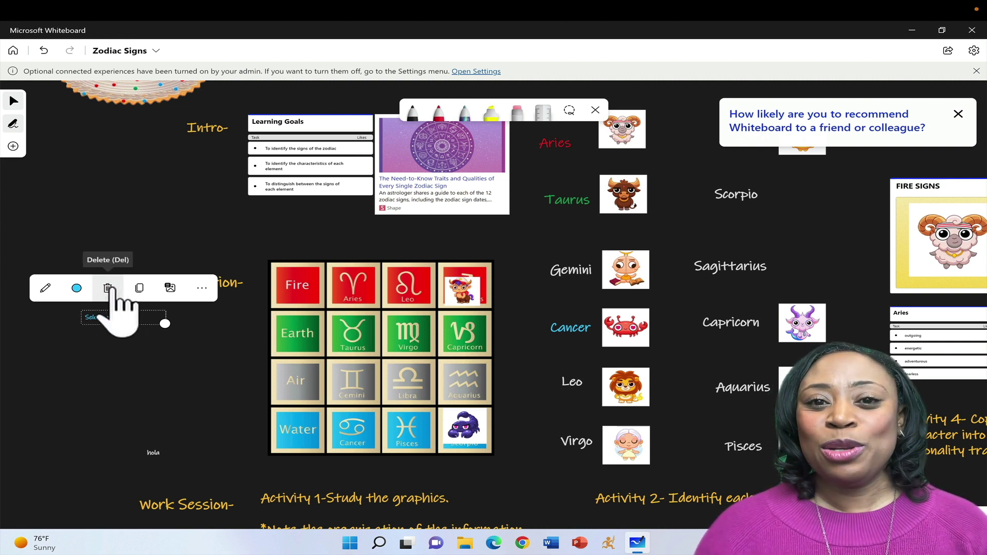
- Delete the empty text box, pan toward the KWL chart, and open the Create list
{"action": "left_click", "coordinate": [109, 289]}
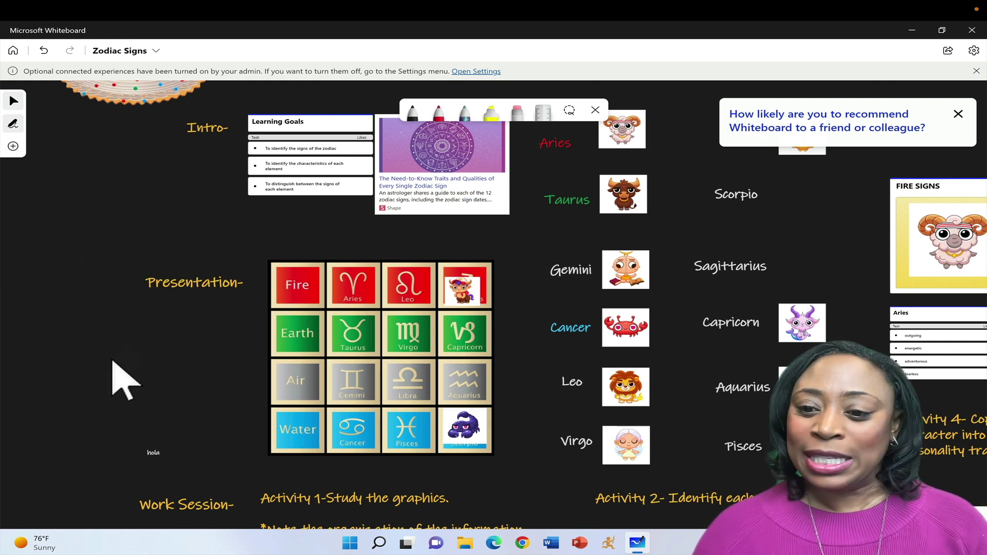
{"action": "left_click_drag", "start_coordinate": [133, 396], "coordinate": [83, 242]}
{"action": "left_click_drag", "start_coordinate": [88, 408], "coordinate": [82, 227]}
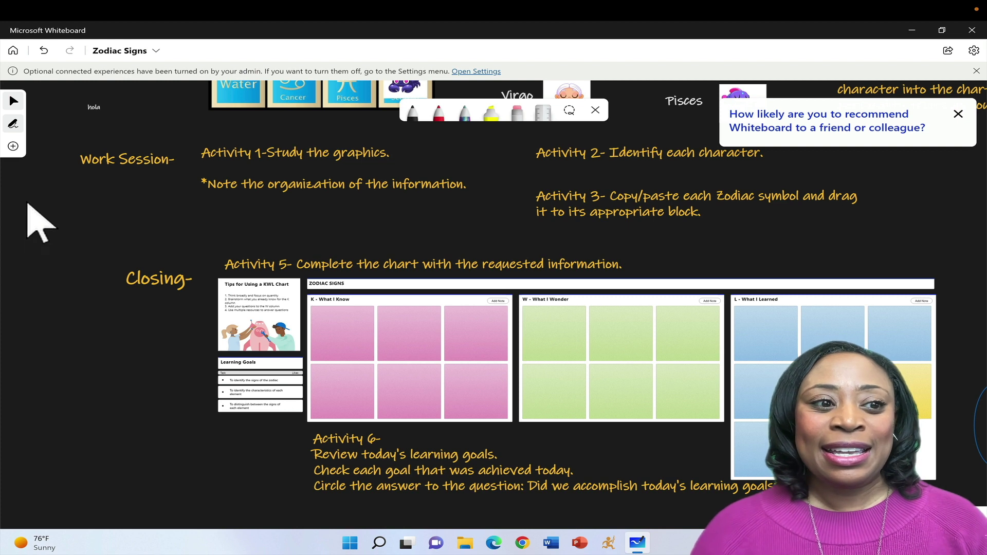
{"action": "left_click", "coordinate": [13, 146]}
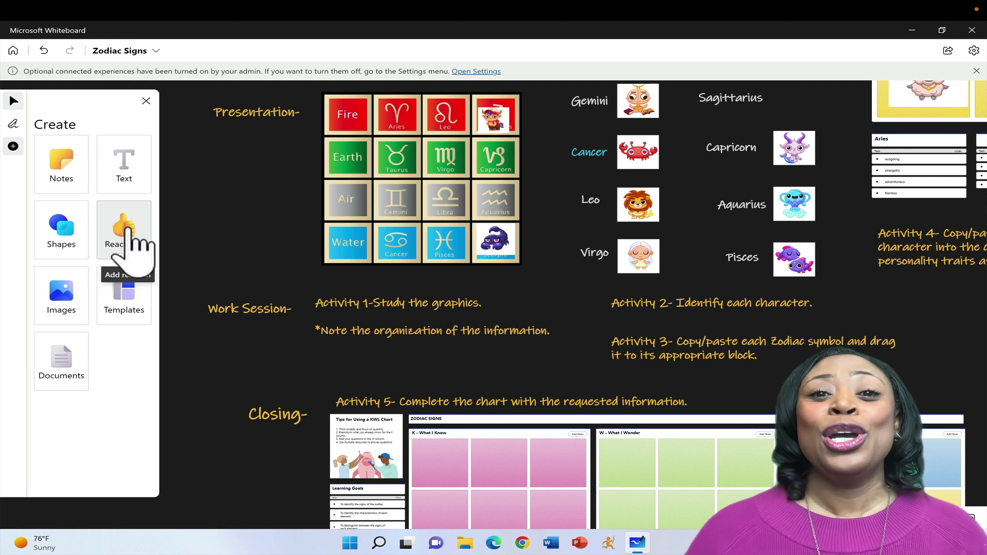
- Browse the reactions, then pan down to the Extension & Application zodiac wheel
{"action": "left_click", "coordinate": [131, 235]}
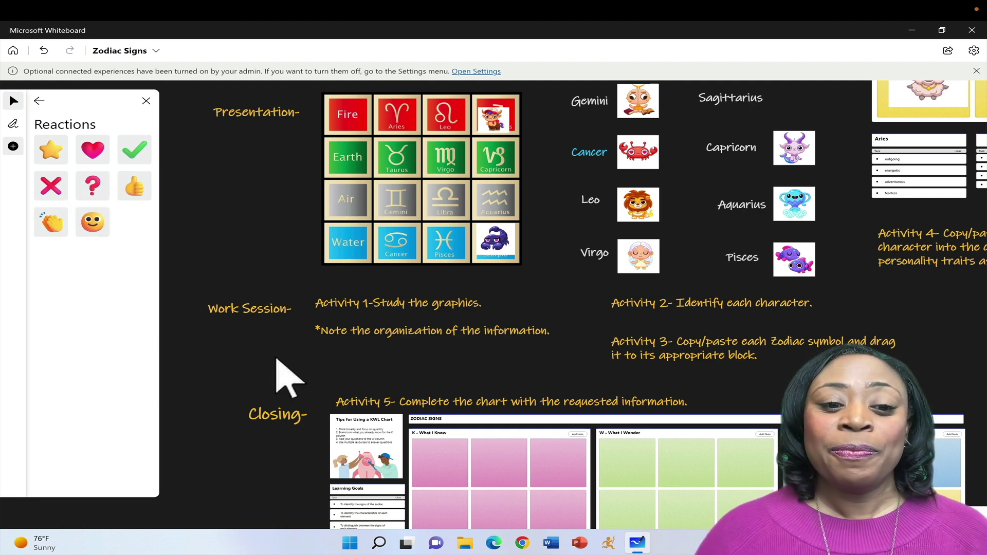
{"action": "scroll", "coordinate": [275, 363], "scroll_direction": "up", "scroll_amount": 3}
{"action": "left_click", "coordinate": [146, 101]}
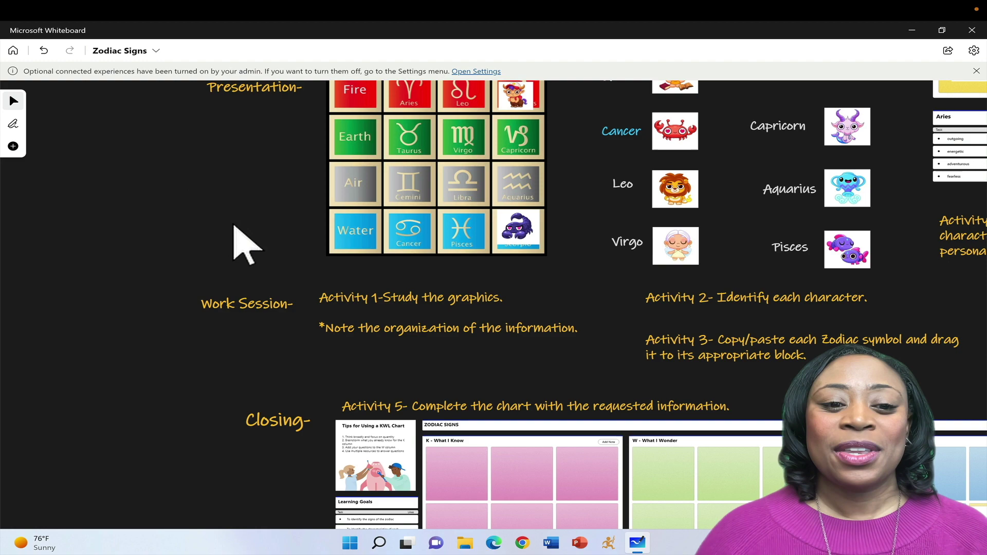
{"action": "scroll", "coordinate": [232, 229], "scroll_direction": "down", "scroll_amount": 2}
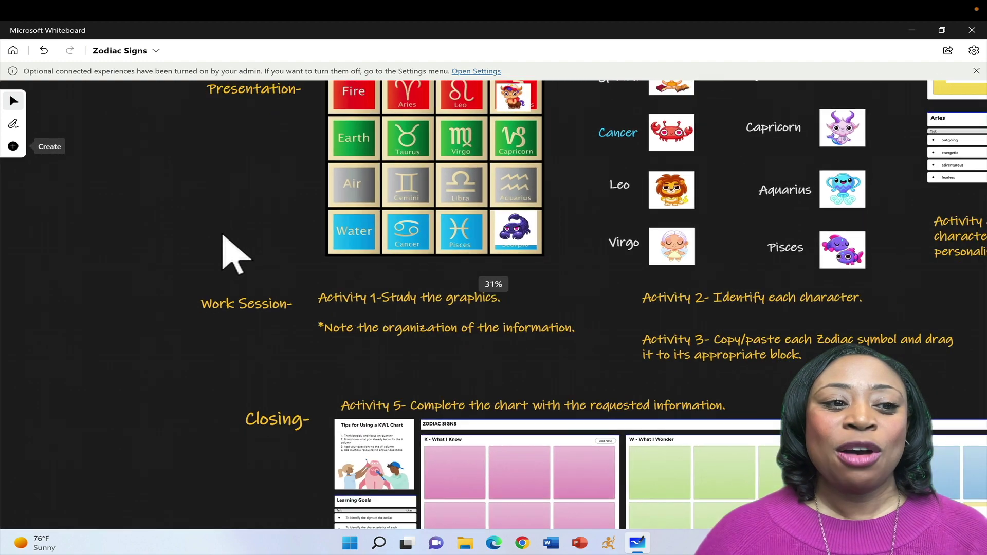
{"action": "left_click_drag", "start_coordinate": [148, 352], "coordinate": [132, 132]}
{"action": "left_click_drag", "start_coordinate": [139, 388], "coordinate": [124, 198]}
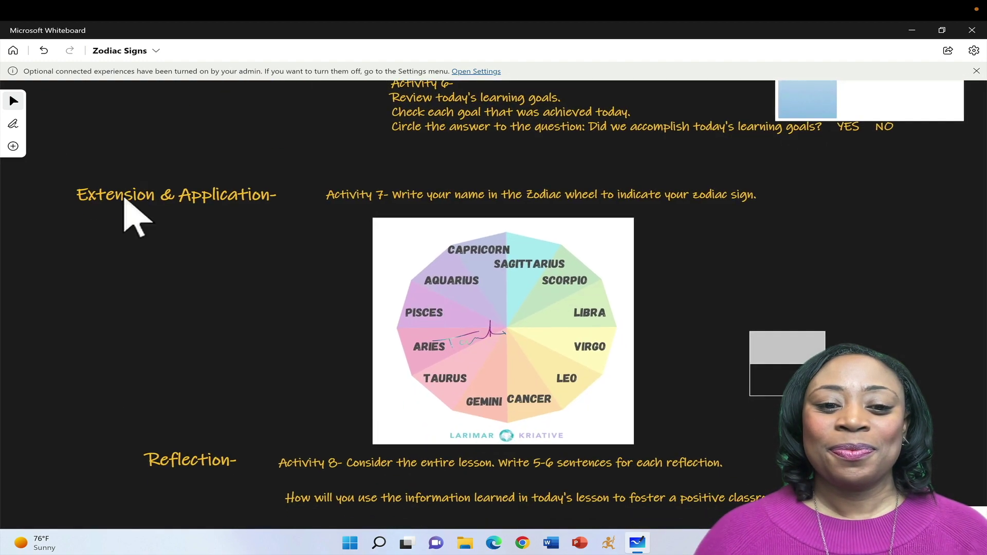
{"action": "left_click_drag", "start_coordinate": [103, 406], "coordinate": [128, 341]}
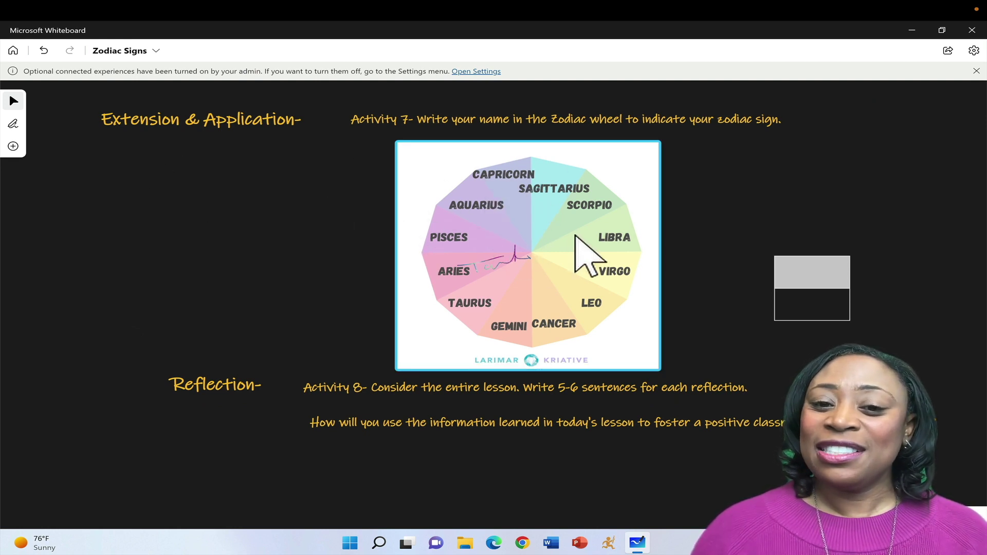
- Place a star reaction onto the Aries slice of the Activity 7 wheel
{"action": "left_click", "coordinate": [14, 146]}
{"action": "left_click", "coordinate": [126, 241]}
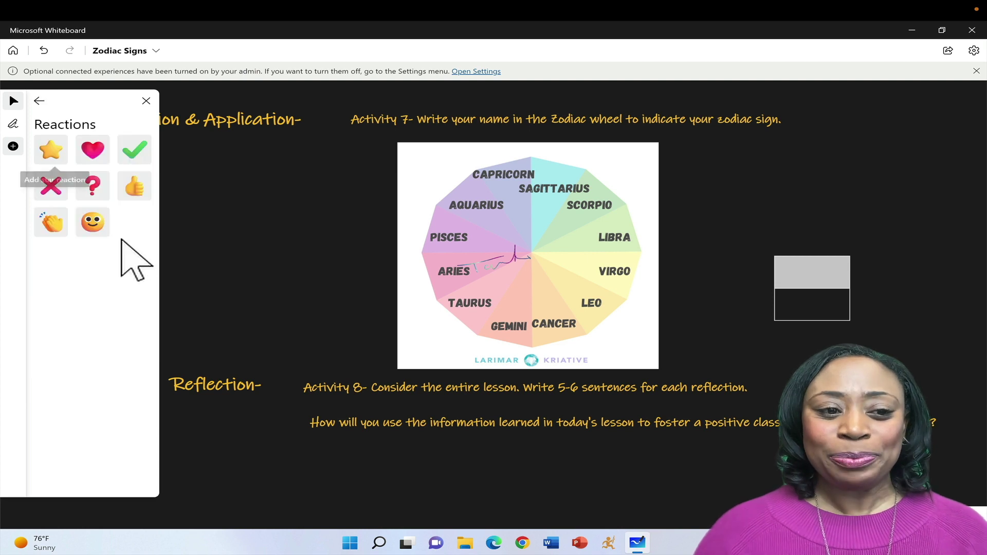
{"action": "left_click", "coordinate": [60, 155]}
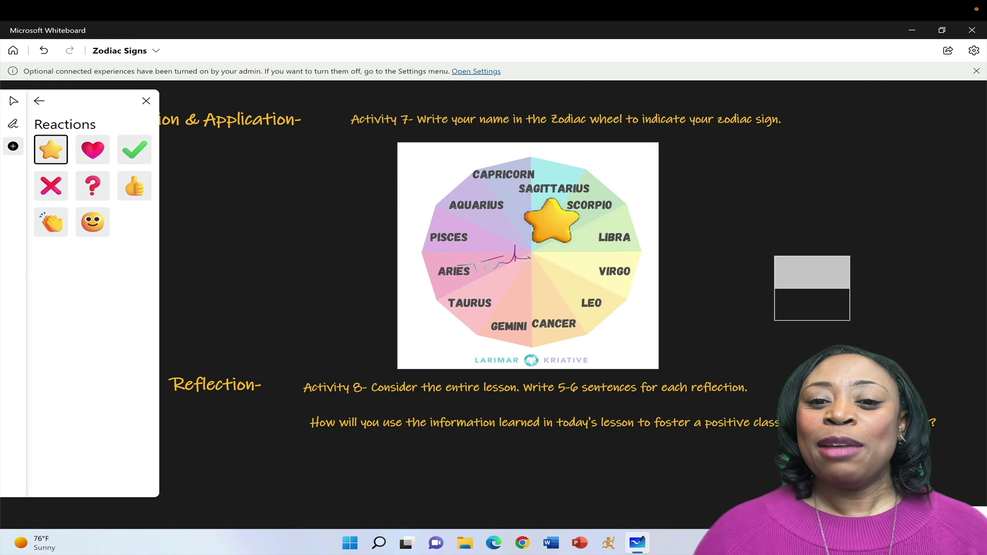
{"action": "left_click_drag", "start_coordinate": [550, 222], "coordinate": [451, 265]}
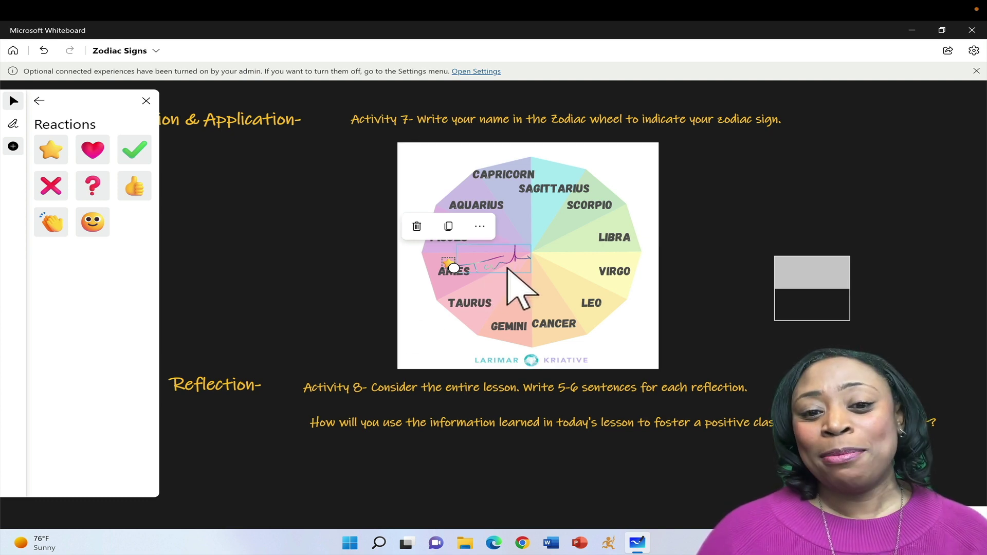
{"action": "left_click", "coordinate": [39, 100]}
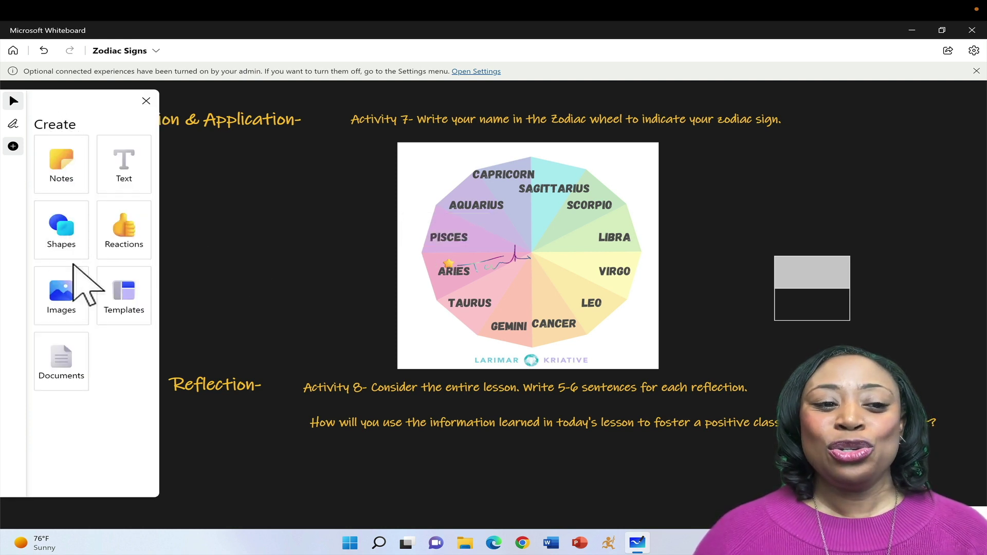
{"action": "left_click", "coordinate": [71, 252]}
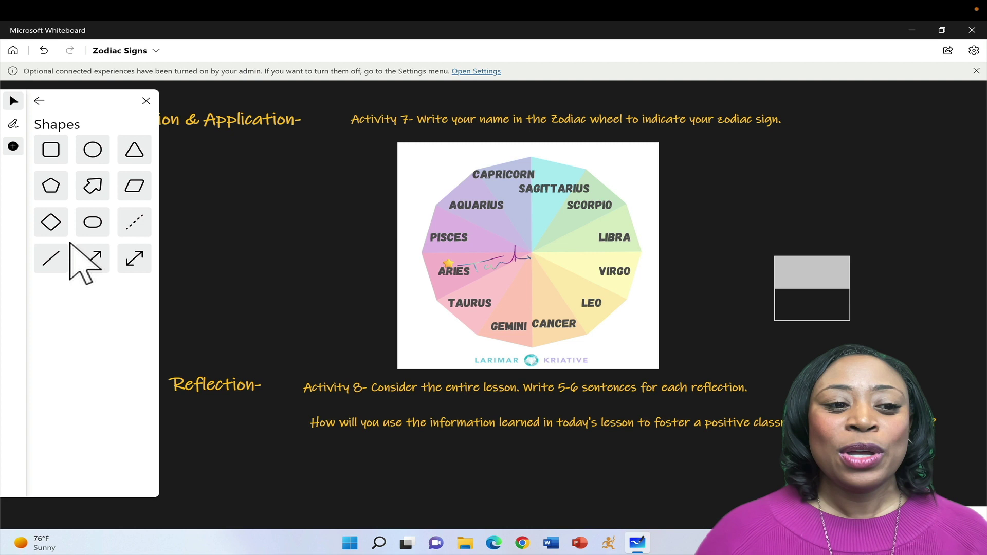
{"action": "left_click", "coordinate": [134, 153]}
{"action": "left_click_drag", "start_coordinate": [231, 187], "coordinate": [126, 273]}
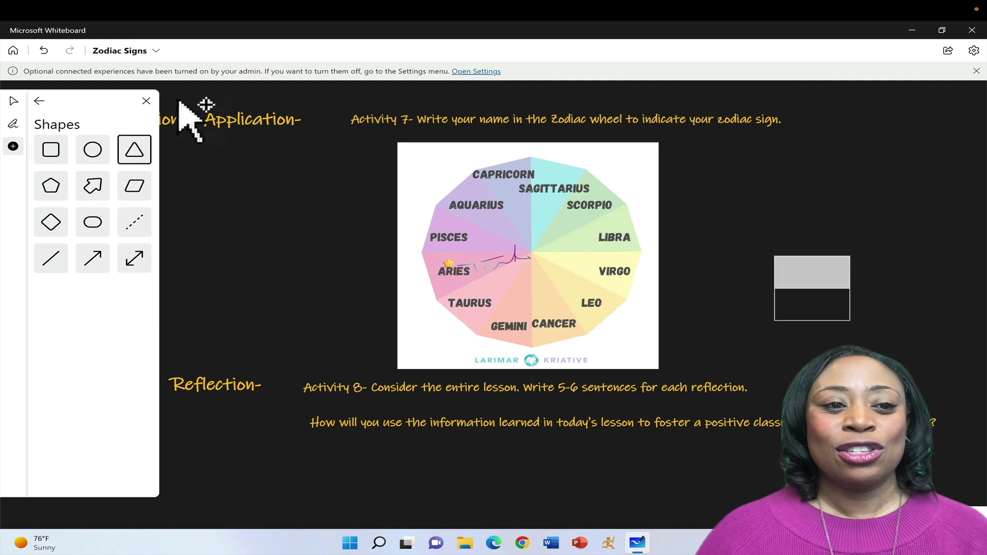
{"action": "left_click", "coordinate": [147, 101]}
{"action": "left_click", "coordinate": [166, 236]}
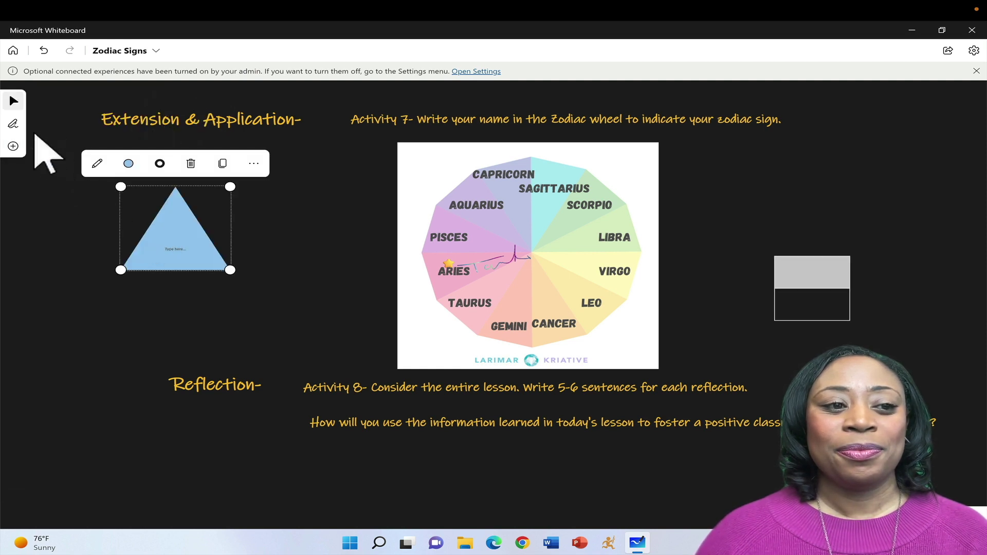
{"action": "left_click", "coordinate": [128, 164]}
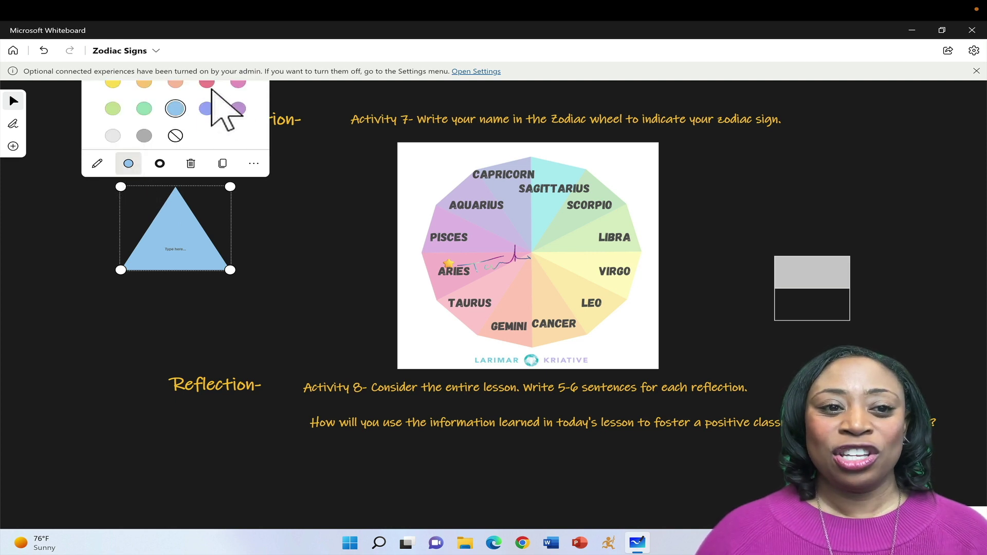
{"action": "left_click", "coordinate": [206, 83]}
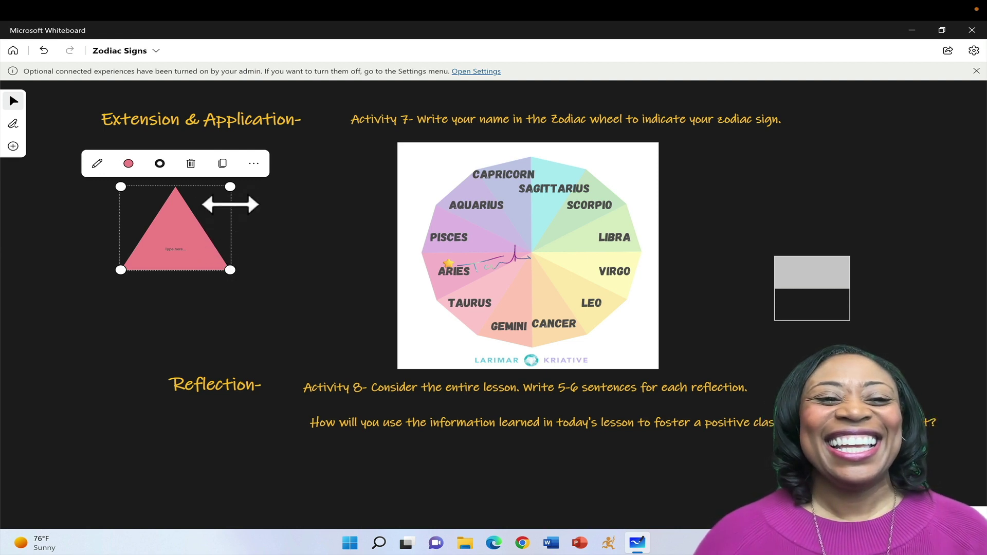
{"action": "left_click_drag", "start_coordinate": [164, 246], "coordinate": [175, 280]}
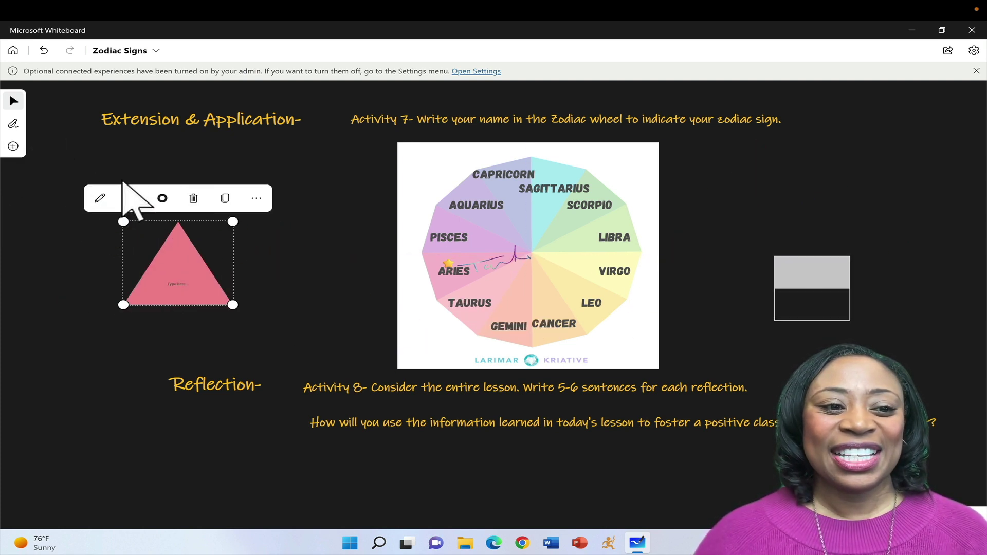
{"action": "left_click", "coordinate": [85, 269]}
{"action": "left_click", "coordinate": [176, 283]}
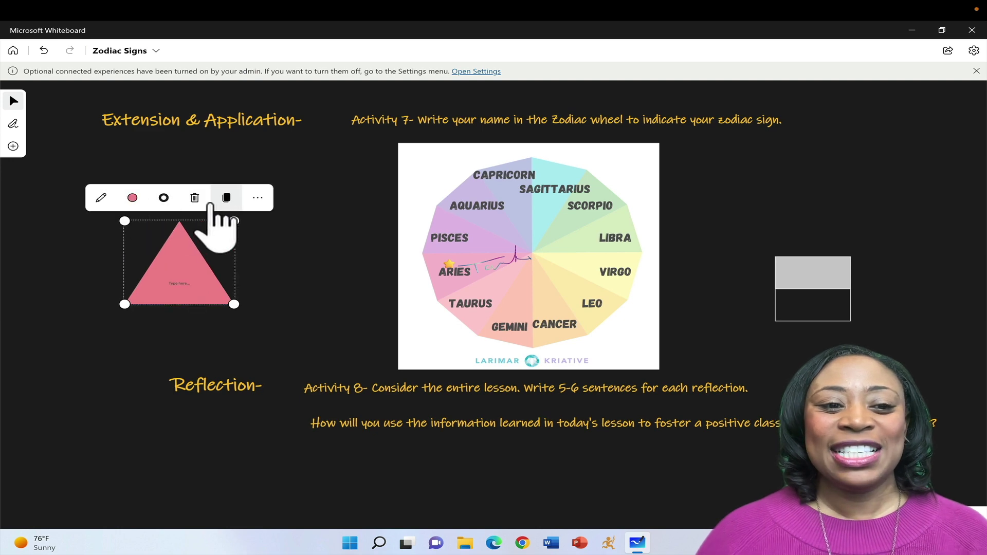
{"action": "left_click", "coordinate": [194, 198]}
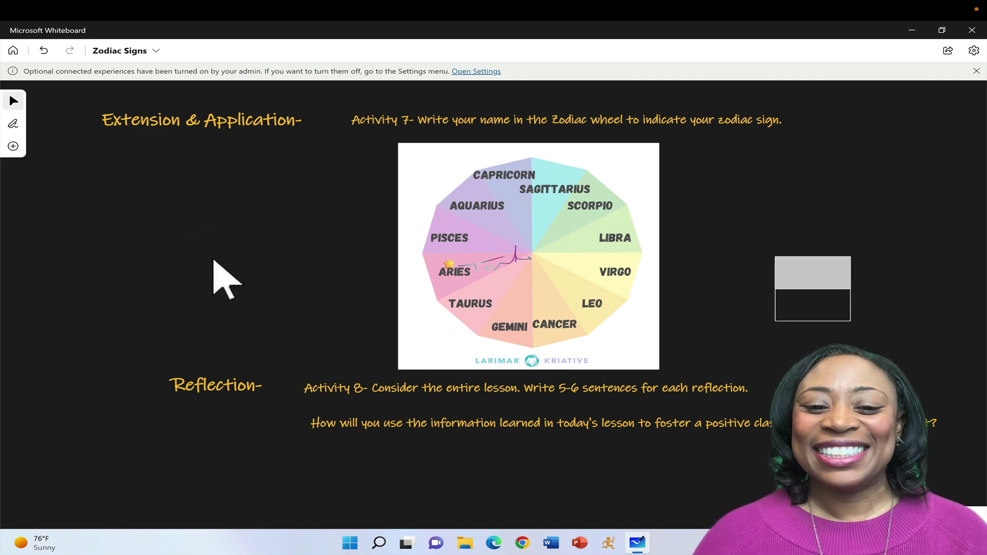
- Pan and zoom around to survey the whole Zodiac Signs lesson board
{"action": "left_click_drag", "start_coordinate": [71, 387], "coordinate": [529, 331]}
{"action": "left_click_drag", "start_coordinate": [625, 365], "coordinate": [467, 411]}
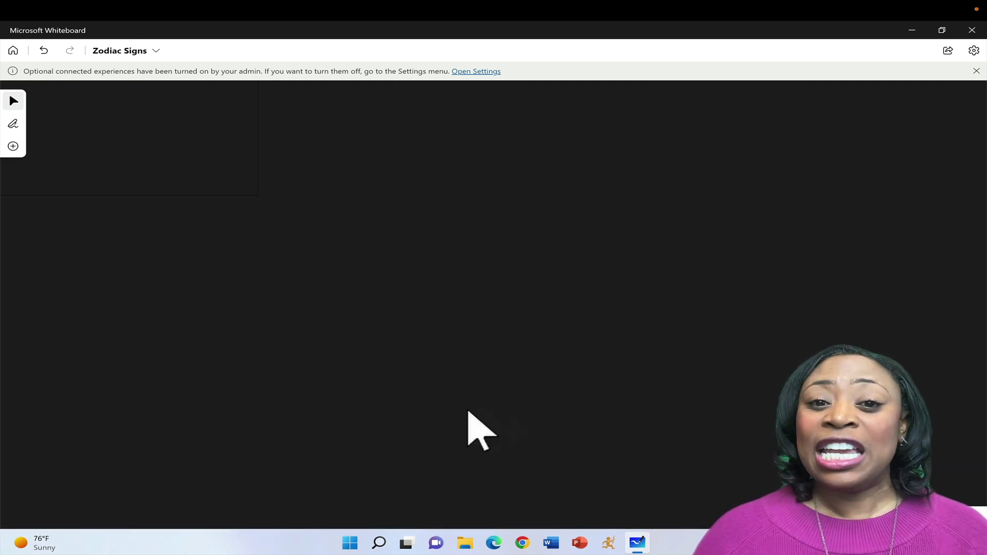
{"action": "left_click_drag", "start_coordinate": [590, 341], "coordinate": [187, 379]}
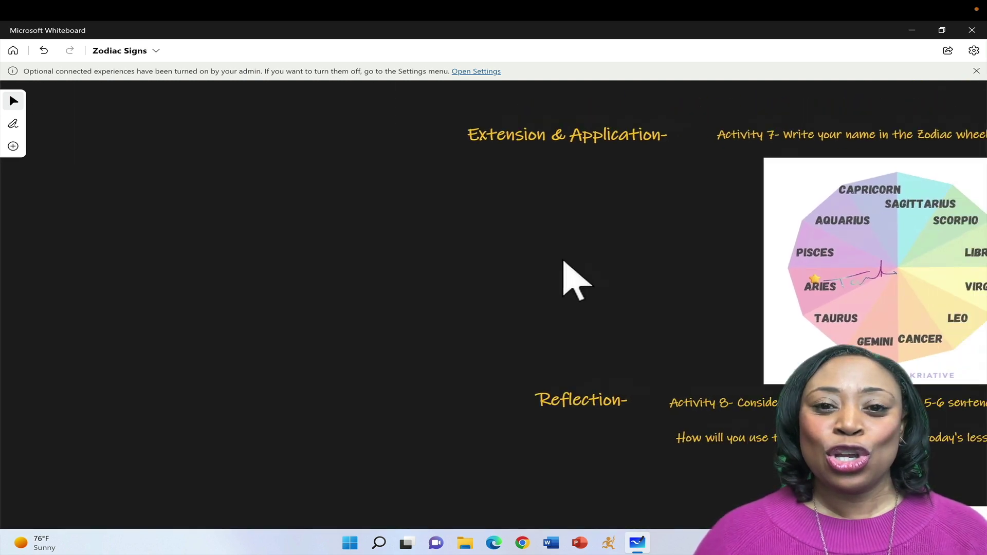
{"action": "left_click_drag", "start_coordinate": [564, 265], "coordinate": [146, 397]}
{"action": "left_click_drag", "start_coordinate": [187, 194], "coordinate": [80, 462]}
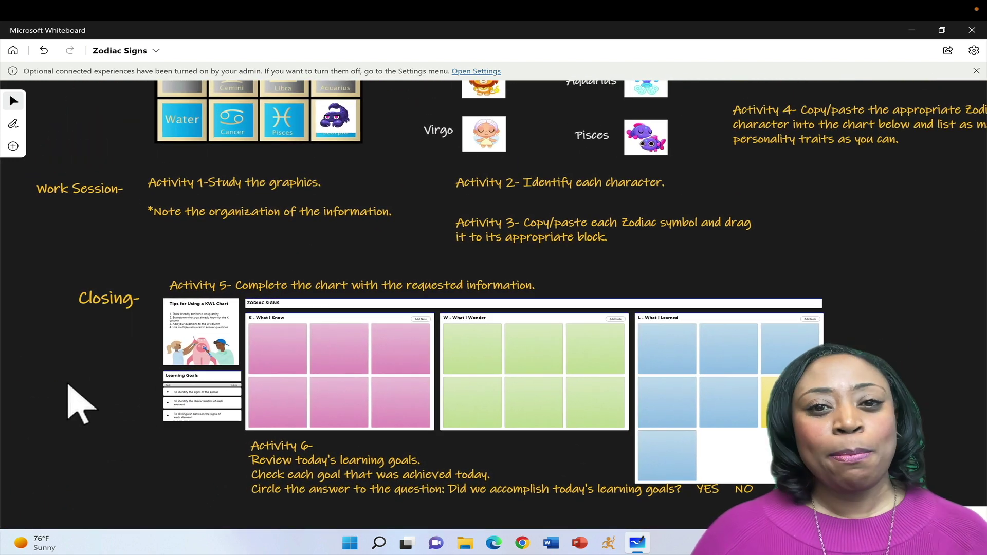
{"action": "left_click_drag", "start_coordinate": [15, 422], "coordinate": [301, 388]}
{"action": "scroll", "coordinate": [297, 389], "scroll_direction": "up", "scroll_amount": 1}
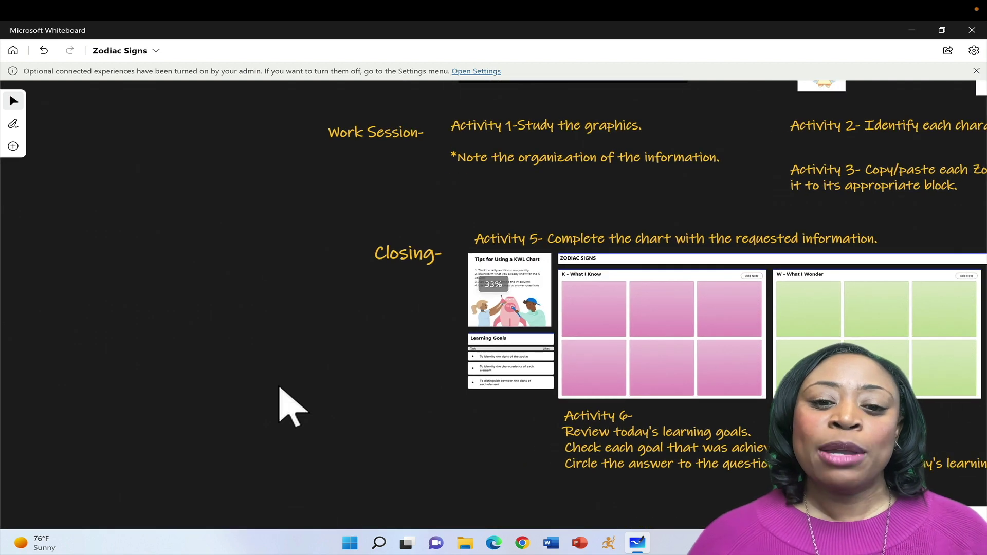
{"action": "scroll", "coordinate": [278, 392], "scroll_direction": "down", "scroll_amount": 3}
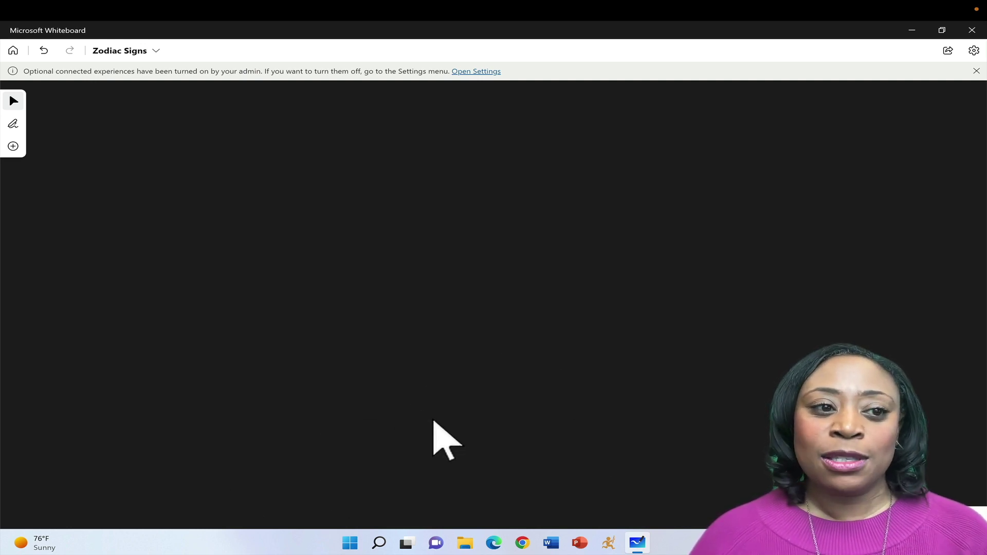
{"action": "scroll", "coordinate": [434, 420], "scroll_direction": "down", "scroll_amount": 3}
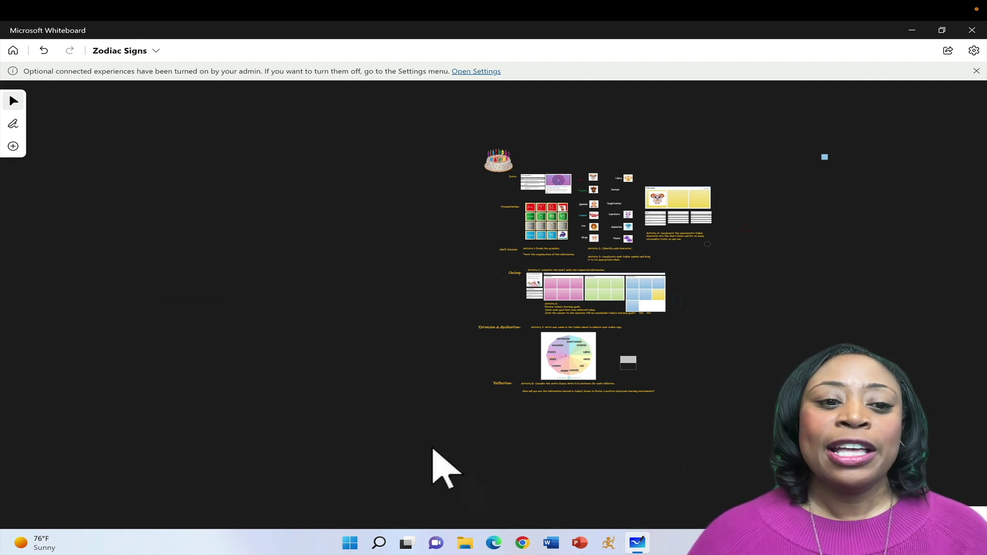
- Delete the small stray blue square at the board's upper right
{"action": "left_click_drag", "start_coordinate": [337, 404], "coordinate": [172, 381]}
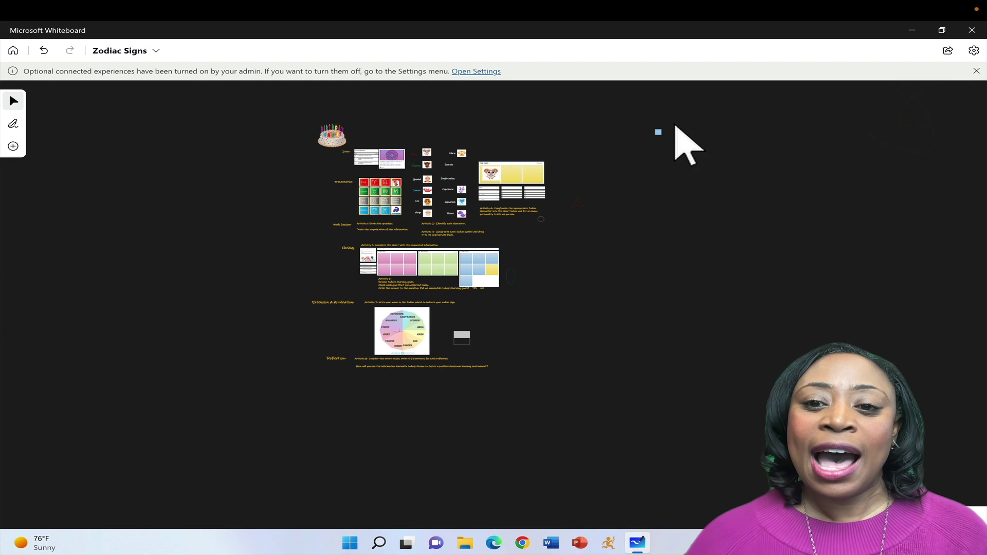
{"action": "left_click", "coordinate": [658, 133]}
{"action": "left_click", "coordinate": [676, 106]}
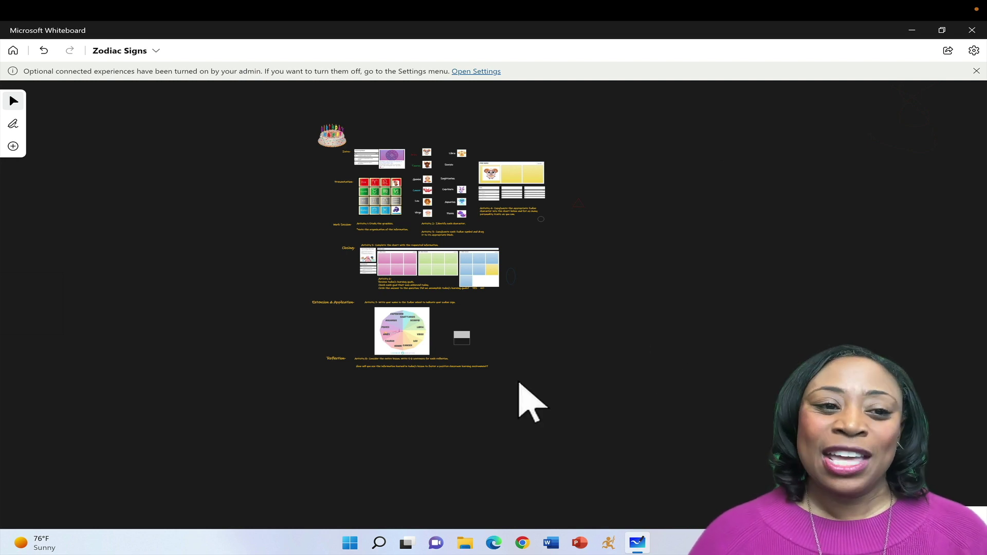
- Scroll back to the Intro and Presentation sections and open the Create panel
{"action": "scroll", "coordinate": [571, 373], "scroll_direction": "up", "scroll_amount": 10}
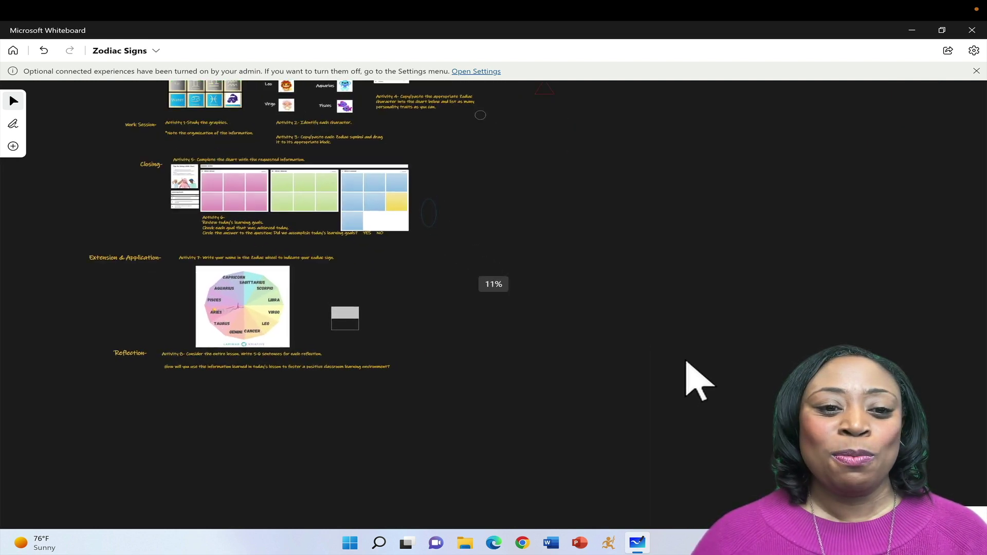
{"action": "scroll", "coordinate": [544, 282], "scroll_direction": "up", "scroll_amount": 3}
{"action": "scroll", "coordinate": [544, 282], "scroll_direction": "left", "scroll_amount": 5}
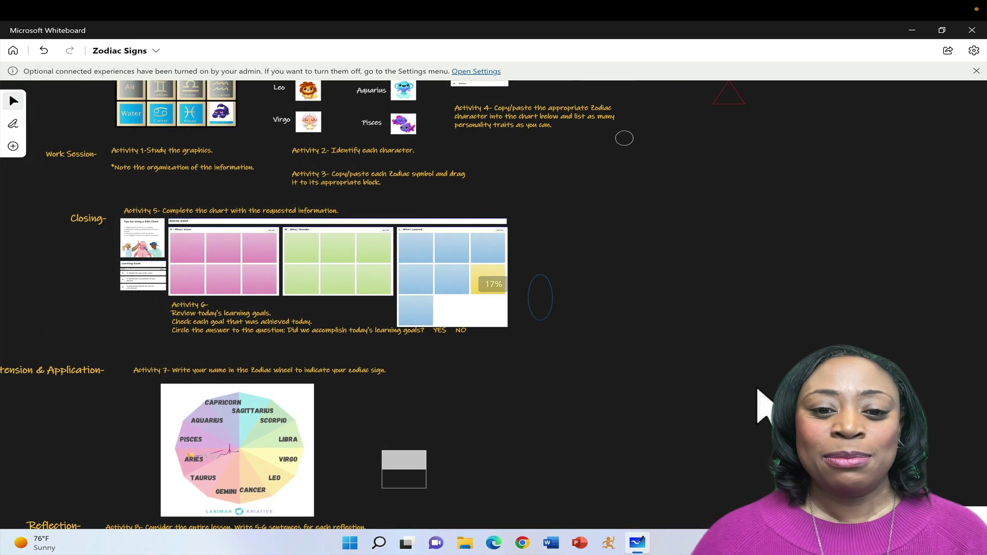
{"action": "scroll", "coordinate": [644, 293], "scroll_direction": "up", "scroll_amount": 5}
{"action": "scroll", "coordinate": [644, 293], "scroll_direction": "left", "scroll_amount": 5}
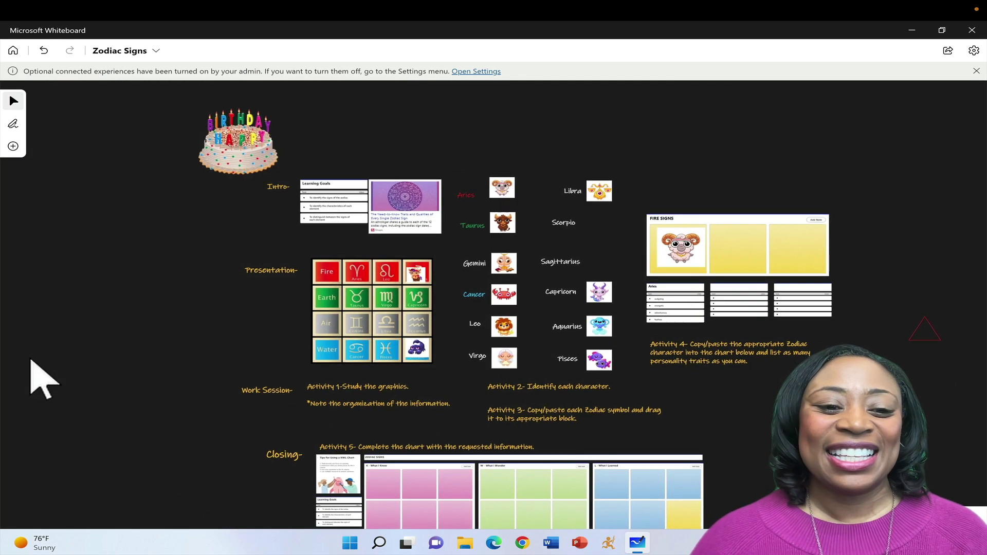
{"action": "scroll", "coordinate": [163, 370], "scroll_direction": "up", "scroll_amount": 1}
{"action": "scroll", "coordinate": [164, 370], "scroll_direction": "left", "scroll_amount": 1}
{"action": "scroll", "coordinate": [128, 342], "scroll_direction": "down", "scroll_amount": 1}
{"action": "scroll", "coordinate": [128, 342], "scroll_direction": "right", "scroll_amount": 1}
{"action": "scroll", "coordinate": [123, 342], "scroll_direction": "up", "scroll_amount": 3}
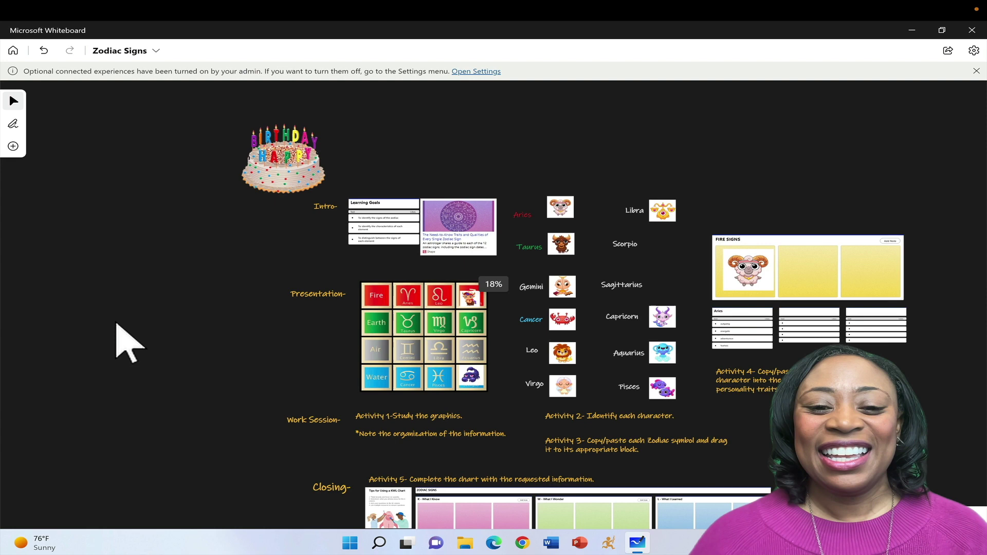
{"action": "scroll", "coordinate": [121, 360], "scroll_direction": "right", "scroll_amount": 1}
{"action": "scroll", "coordinate": [77, 360], "scroll_direction": "down", "scroll_amount": 2}
{"action": "scroll", "coordinate": [77, 360], "scroll_direction": "right", "scroll_amount": 3}
{"action": "scroll", "coordinate": [49, 330], "scroll_direction": "up", "scroll_amount": 1}
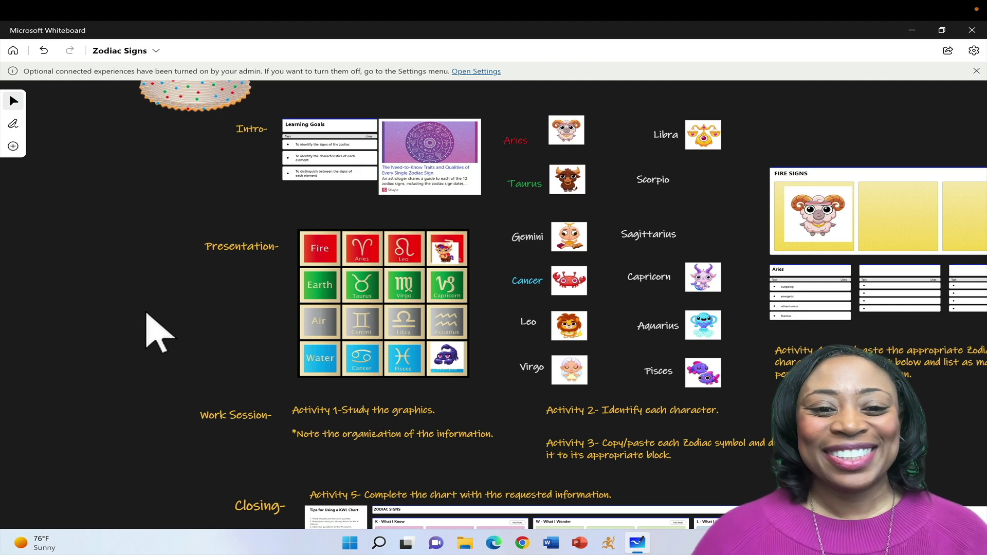
{"action": "left_click", "coordinate": [13, 146]}
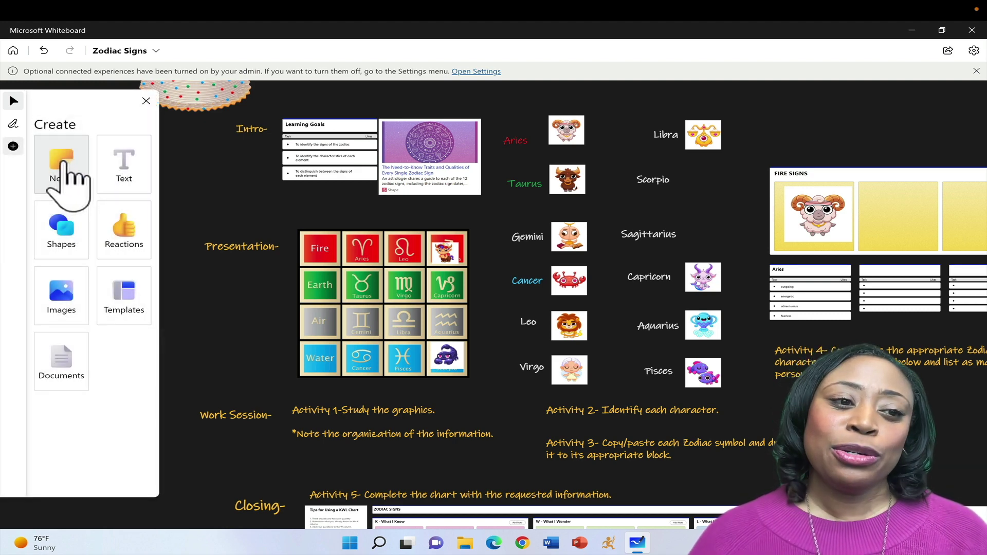
- Insert a pink six-note grid beside the Presentation section
{"action": "left_click", "coordinate": [63, 163]}
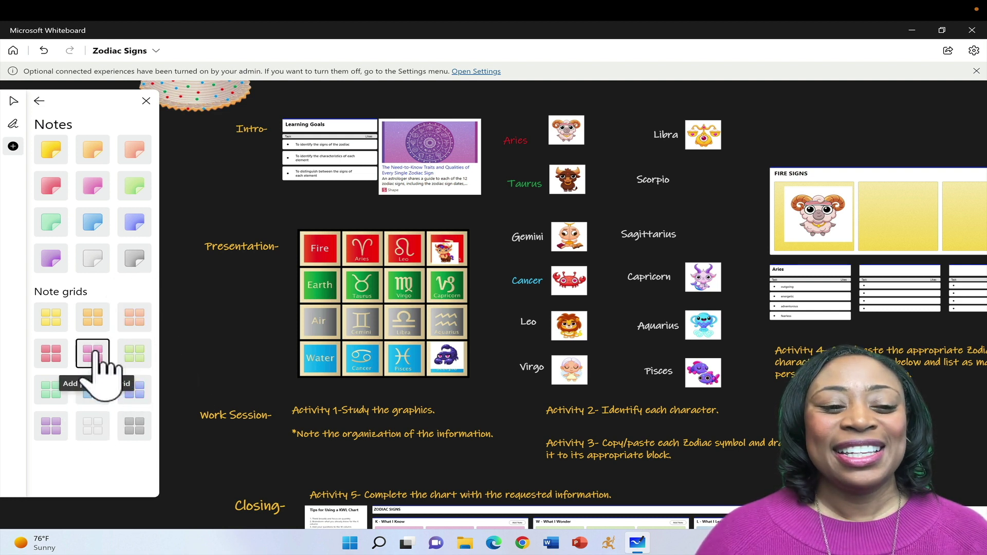
{"action": "left_click_drag", "start_coordinate": [92, 355], "coordinate": [170, 317]}
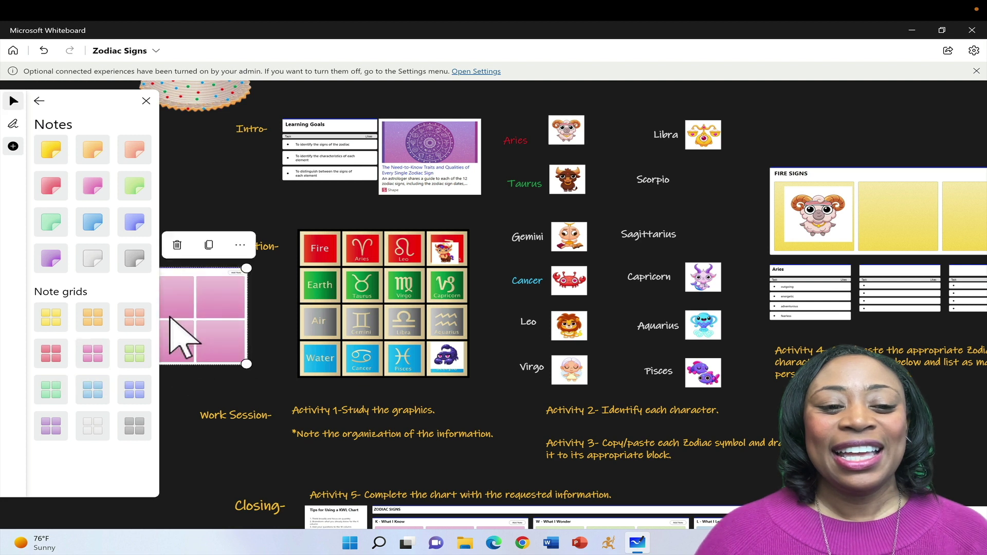
{"action": "left_click", "coordinate": [146, 101]}
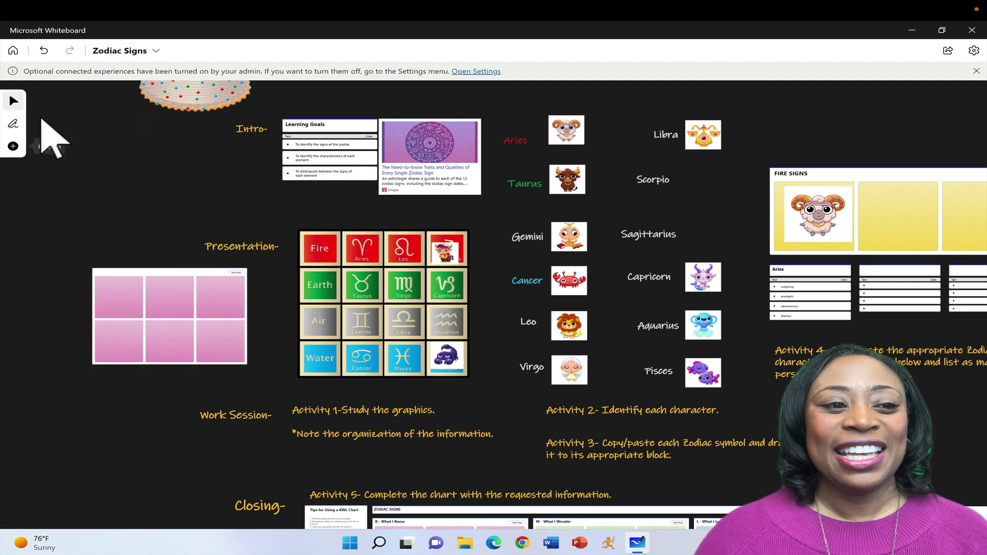
- Drag the pink note grid into empty board space and enlarge it
{"action": "left_click_drag", "start_coordinate": [131, 272], "coordinate": [41, 275]}
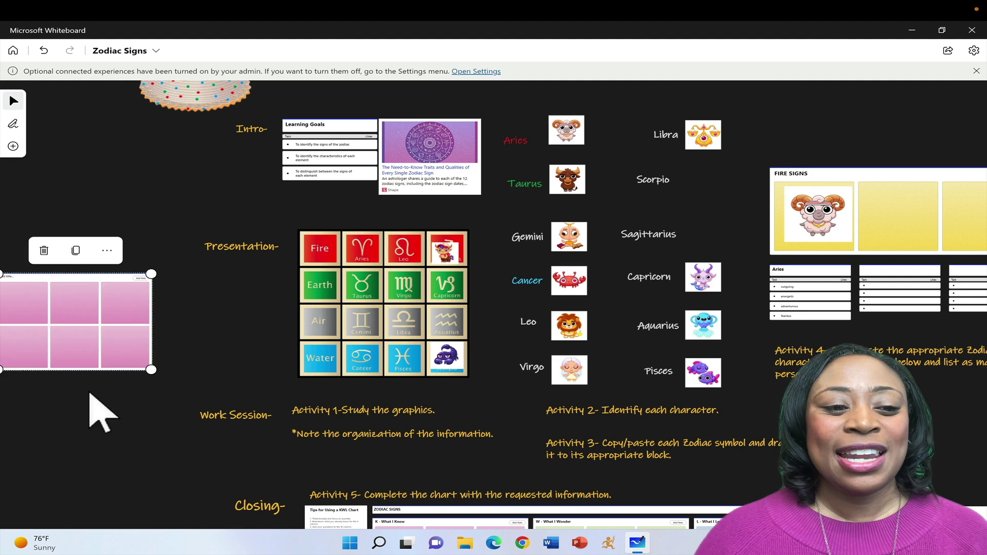
{"action": "left_click_drag", "start_coordinate": [105, 434], "coordinate": [740, 382]}
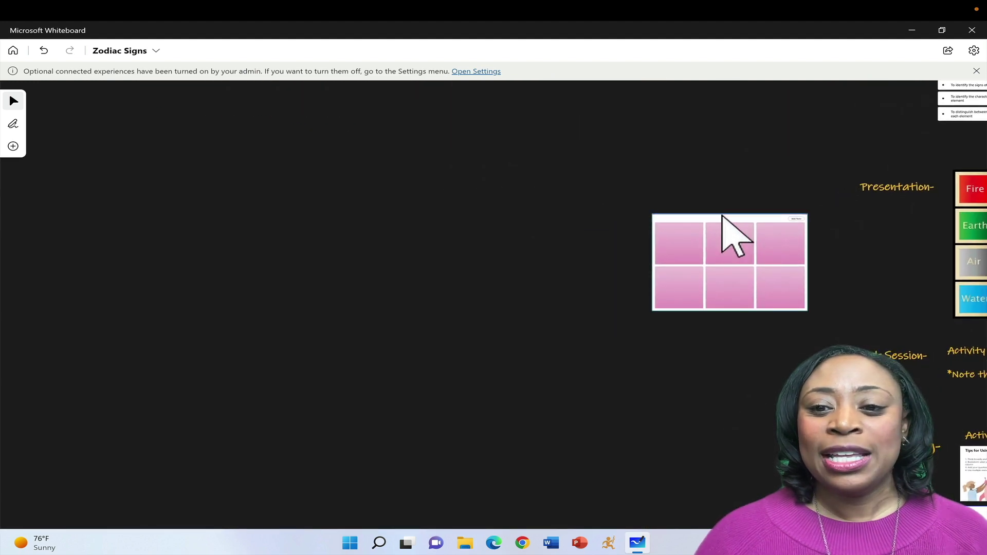
{"action": "left_click_drag", "start_coordinate": [725, 217], "coordinate": [196, 255]}
{"action": "left_click_drag", "start_coordinate": [399, 334], "coordinate": [739, 339]}
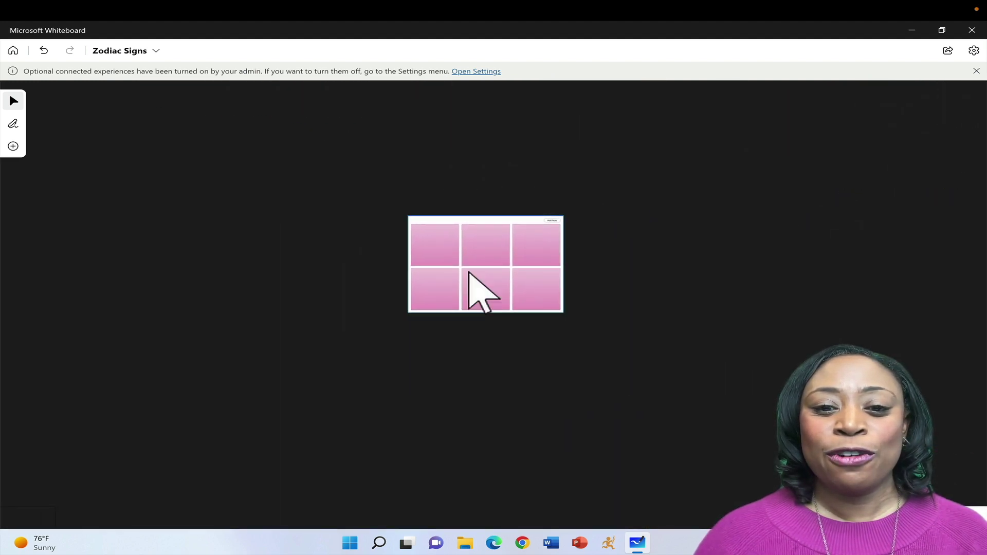
{"action": "left_click_drag", "start_coordinate": [404, 235], "coordinate": [322, 207]}
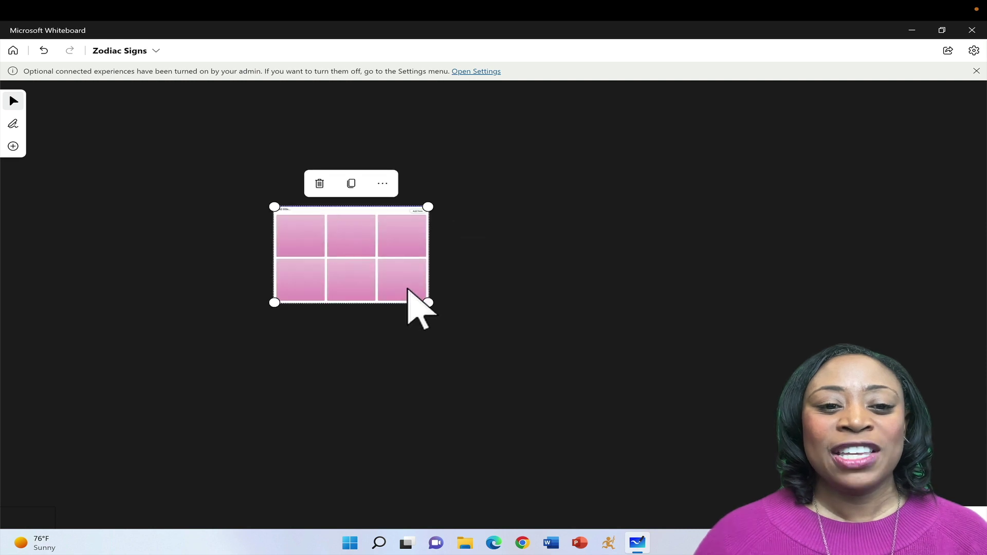
{"action": "left_click_drag", "start_coordinate": [427, 302], "coordinate": [755, 507]}
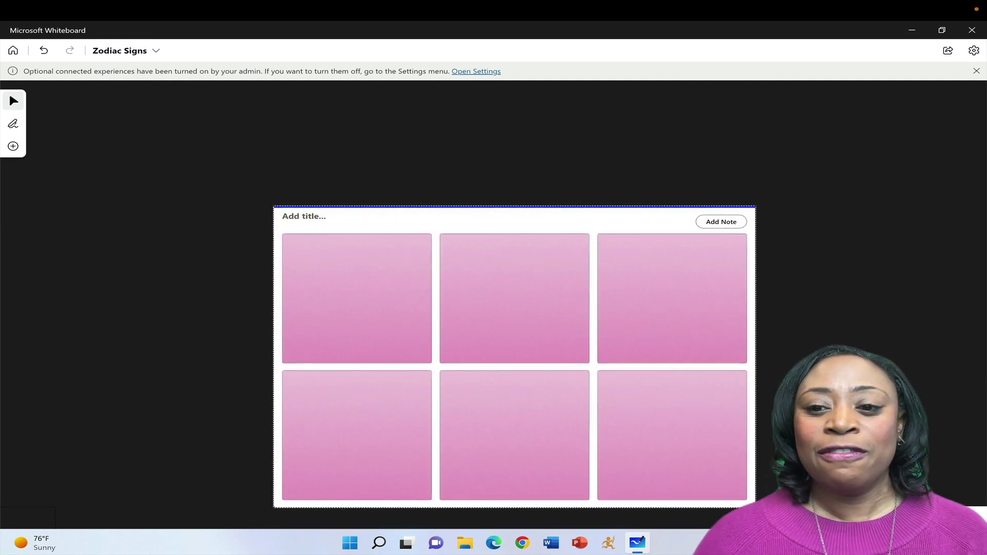
{"action": "left_click_drag", "start_coordinate": [274, 206], "coordinate": [181, 177]}
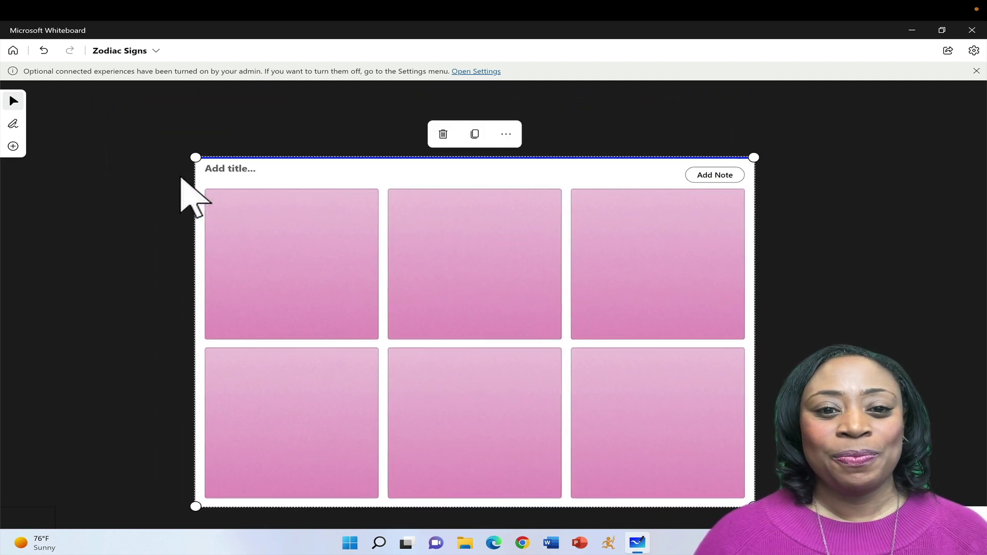
- Set the black pen to thickness 4, sketch in the first pink notes, and remove an extra note
{"action": "left_click", "coordinate": [13, 124]}
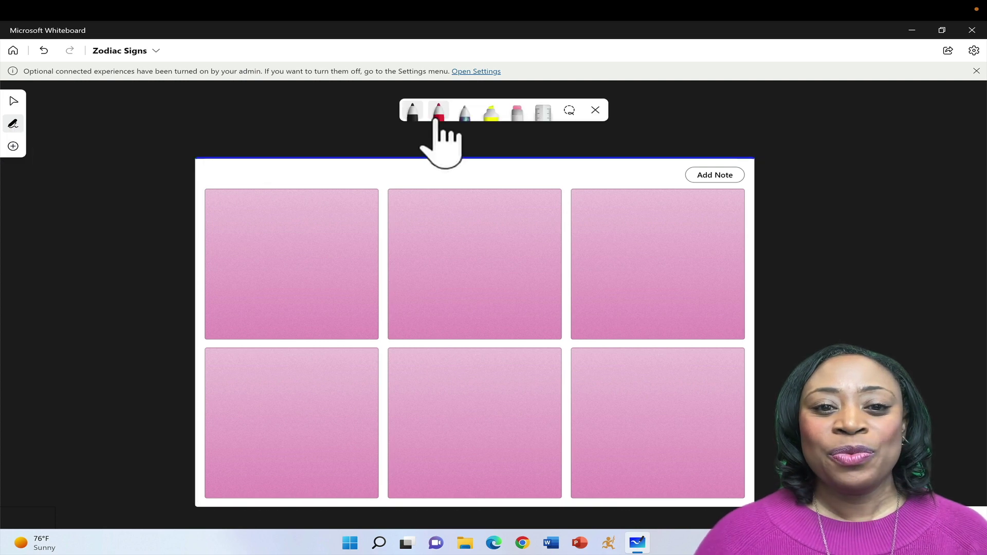
{"action": "left_click", "coordinate": [411, 112]}
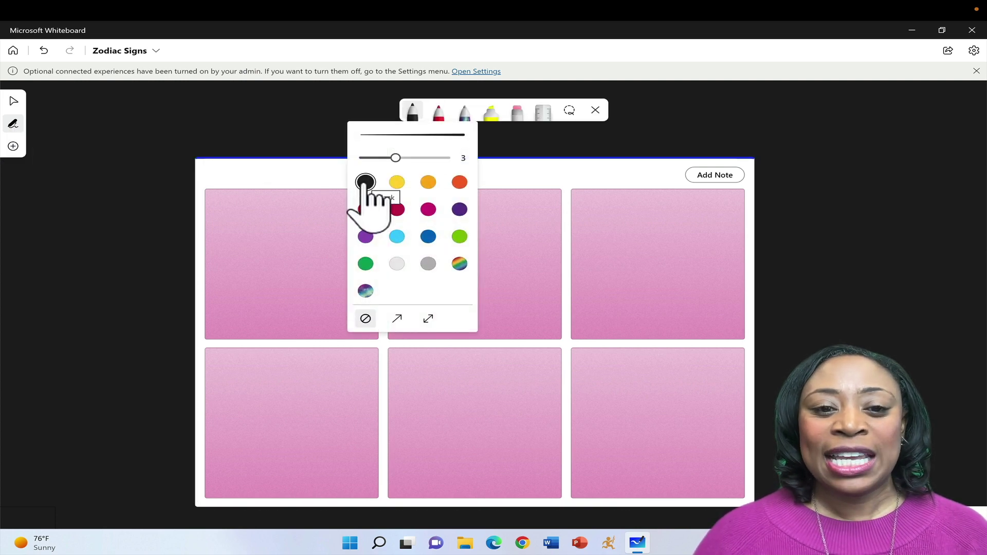
{"action": "left_click_drag", "start_coordinate": [397, 157], "coordinate": [409, 158]}
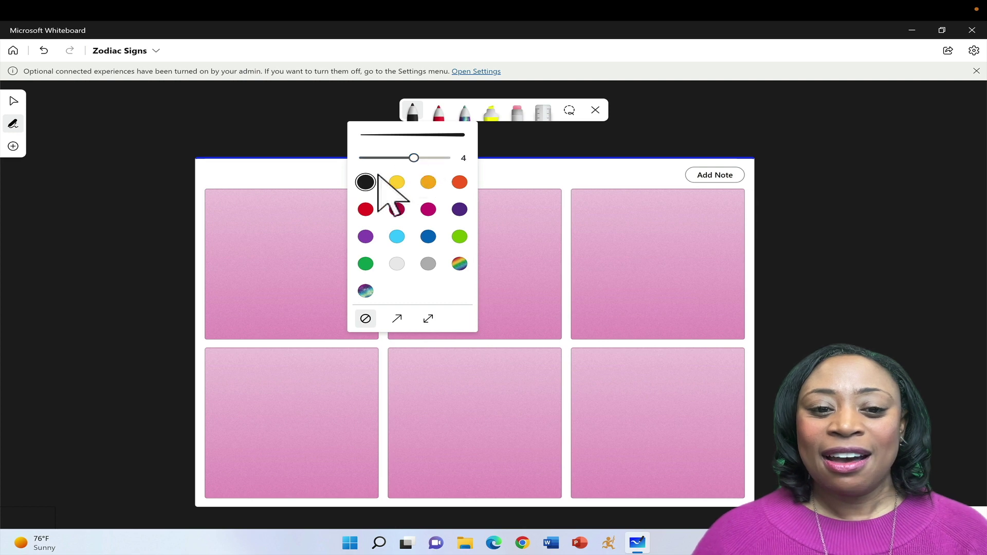
{"action": "left_click", "coordinate": [248, 224]}
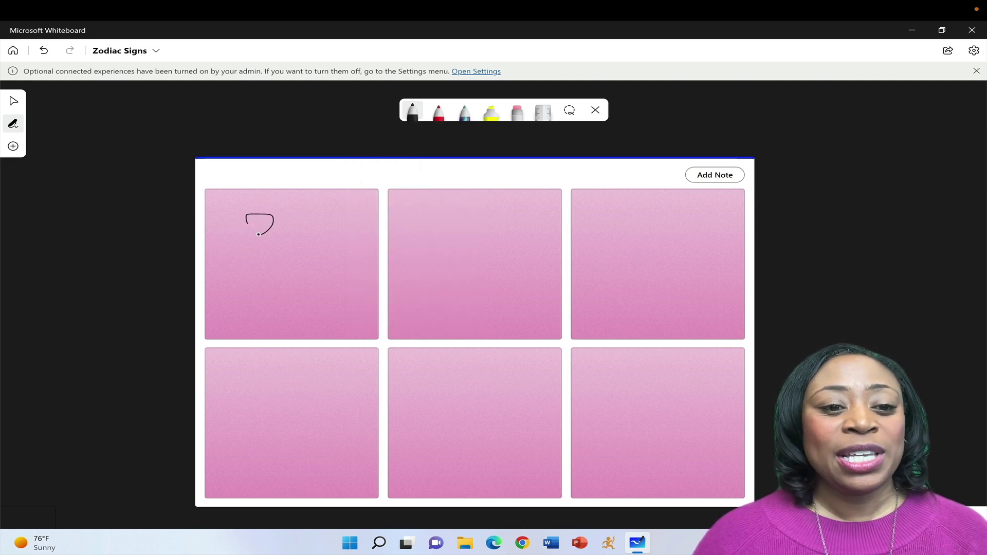
{"action": "left_click", "coordinate": [288, 229]}
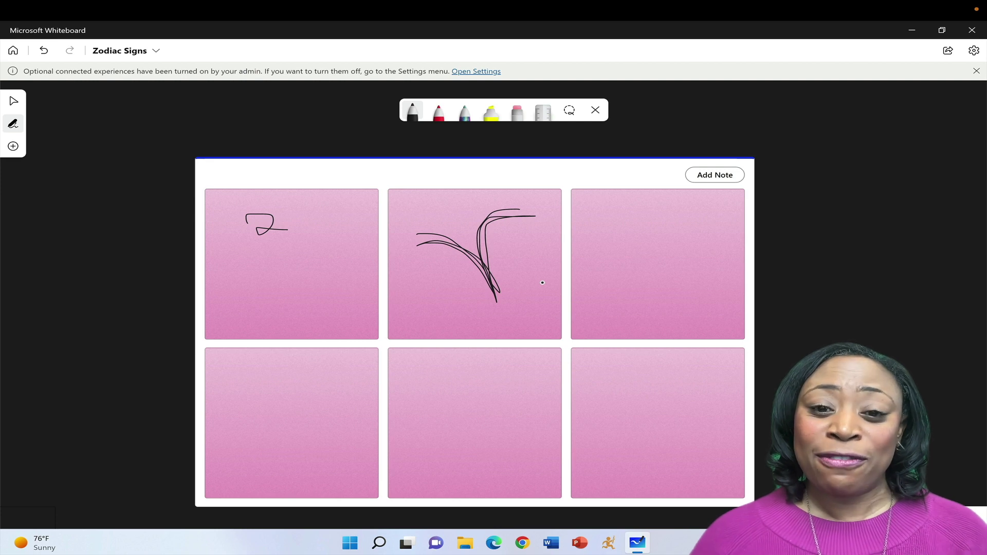
{"action": "left_click", "coordinate": [710, 174]}
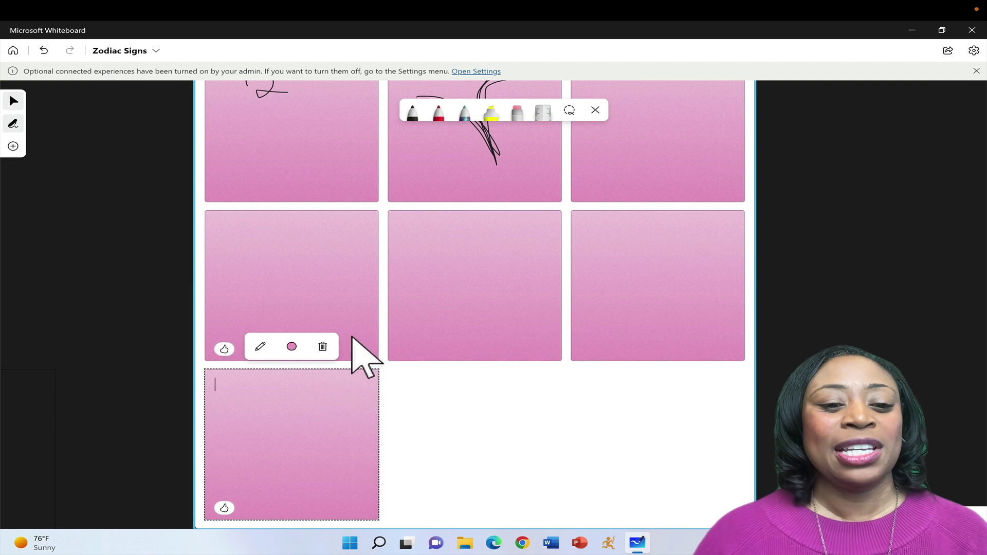
{"action": "left_click", "coordinate": [323, 346]}
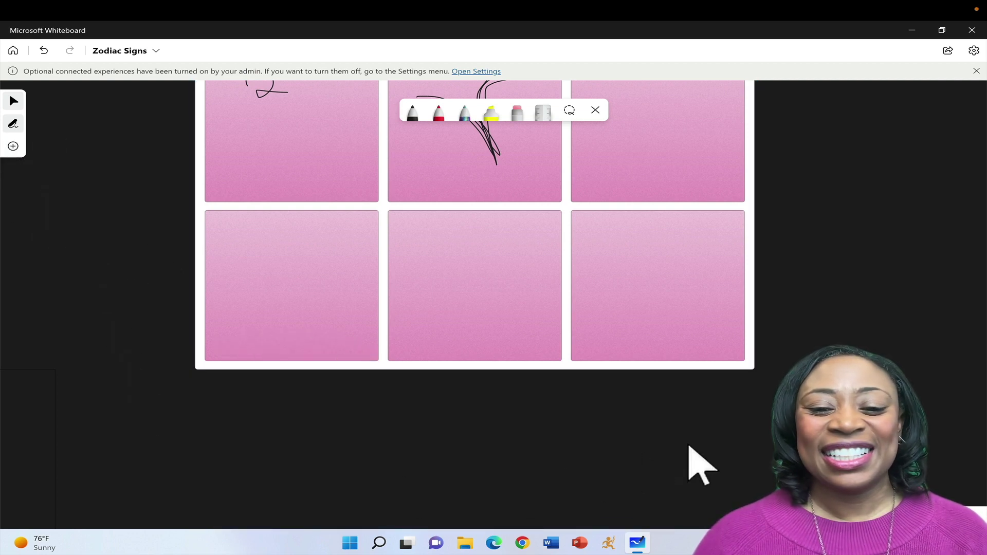
- Pan down to the Activity 7 zodiac wheel and close the feedback survey prompt
{"action": "left_click_drag", "start_coordinate": [689, 445], "coordinate": [376, 473]}
{"action": "scroll", "coordinate": [364, 345], "scroll_direction": "left", "scroll_amount": 7}
{"action": "scroll", "coordinate": [363, 346], "scroll_direction": "up", "scroll_amount": 2}
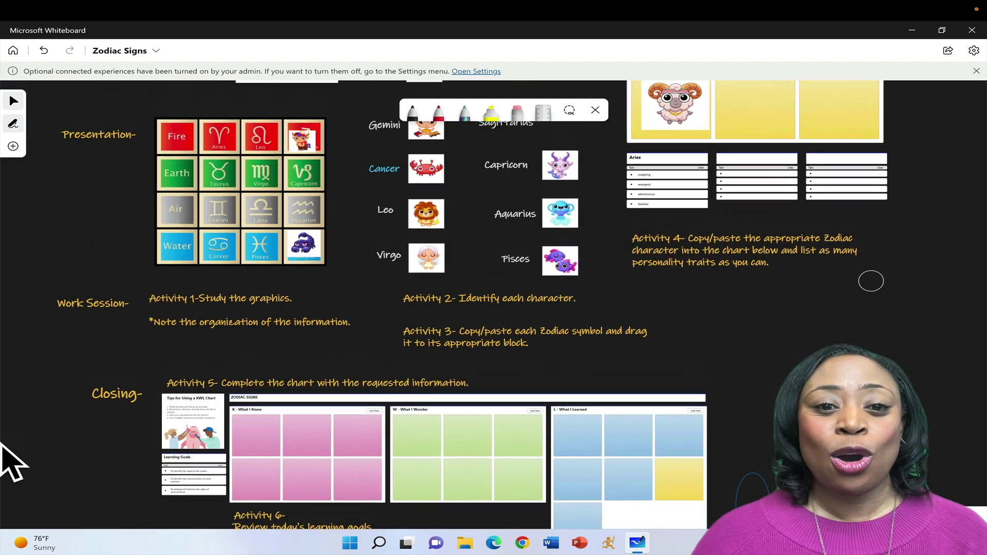
{"action": "scroll", "coordinate": [121, 407], "scroll_direction": "up", "scroll_amount": 1}
{"action": "left_click_drag", "start_coordinate": [84, 237], "coordinate": [110, 326]}
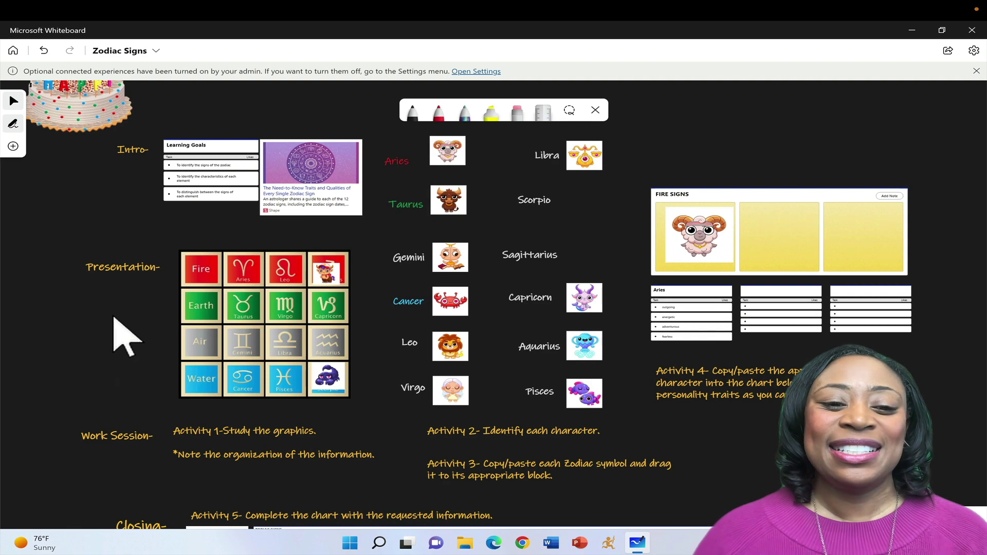
{"action": "left_click", "coordinate": [292, 304]}
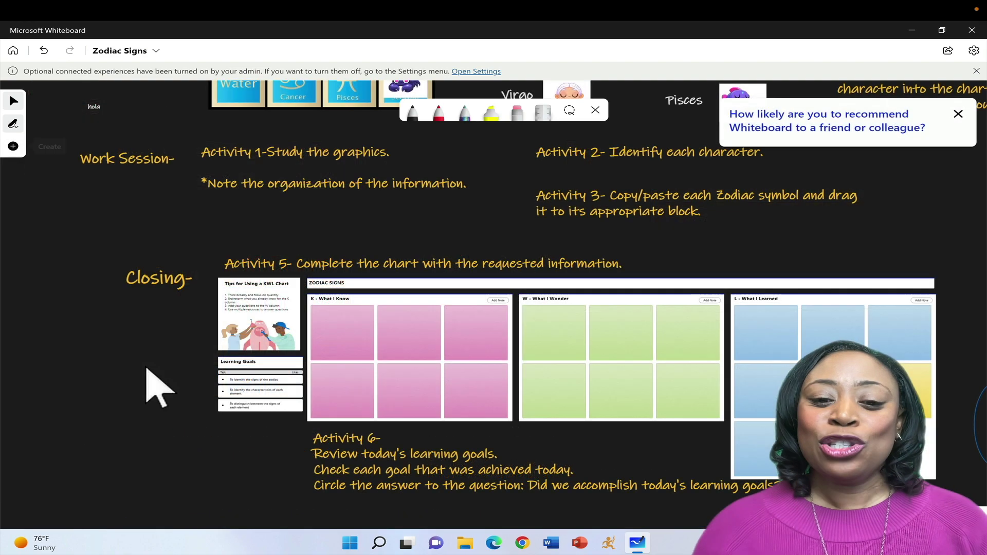
{"action": "left_click_drag", "start_coordinate": [154, 385], "coordinate": [49, 286]}
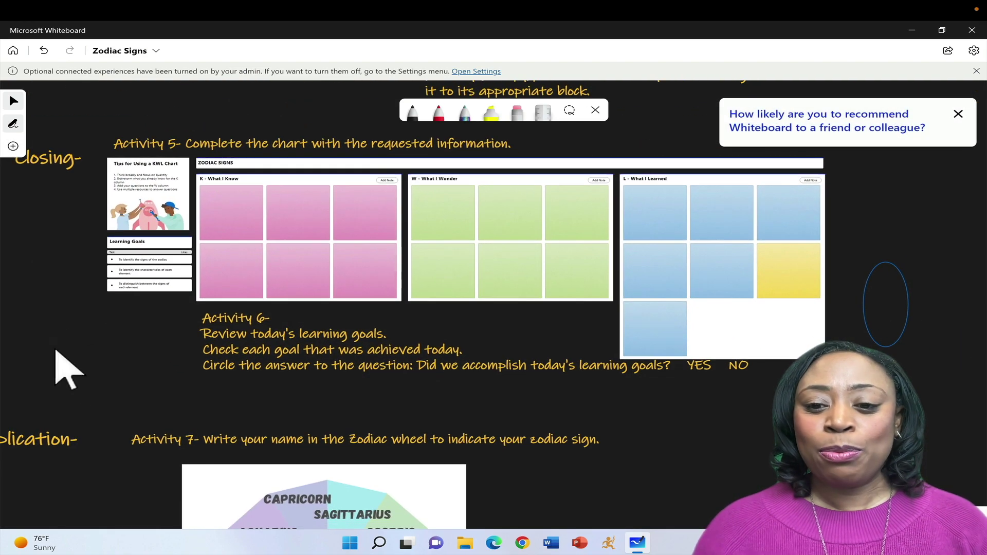
{"action": "left_click_drag", "start_coordinate": [83, 386], "coordinate": [209, 269]}
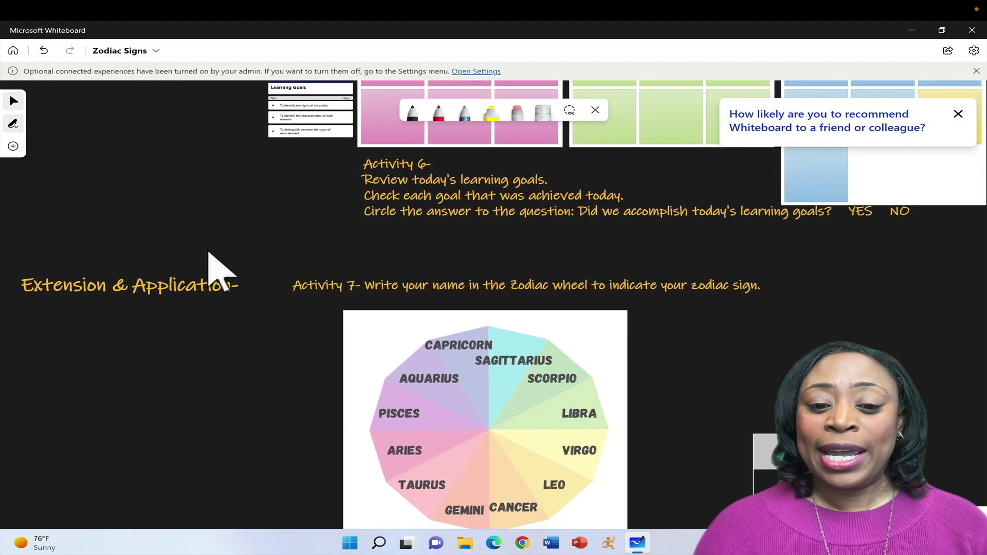
{"action": "left_click_drag", "start_coordinate": [150, 462], "coordinate": [150, 330]}
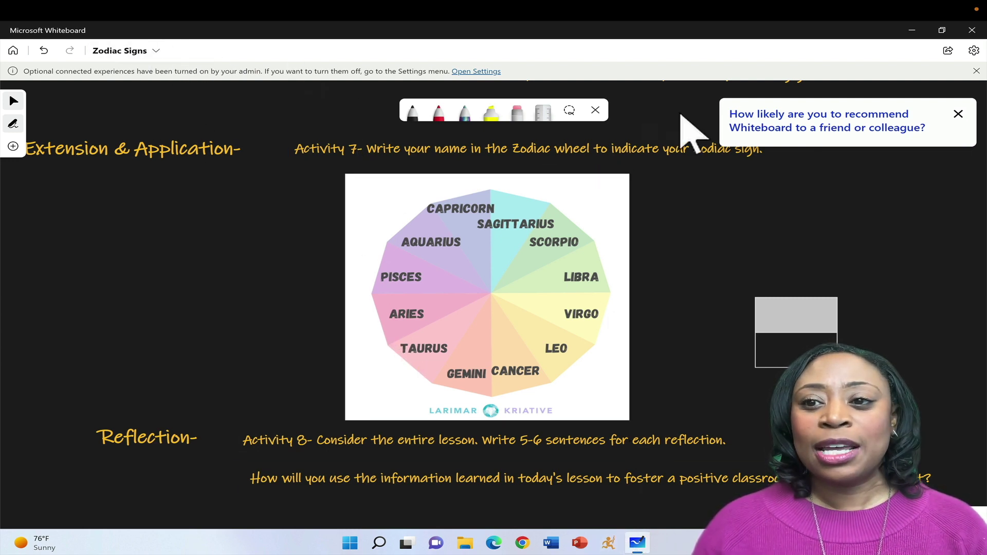
{"action": "left_click", "coordinate": [957, 113]}
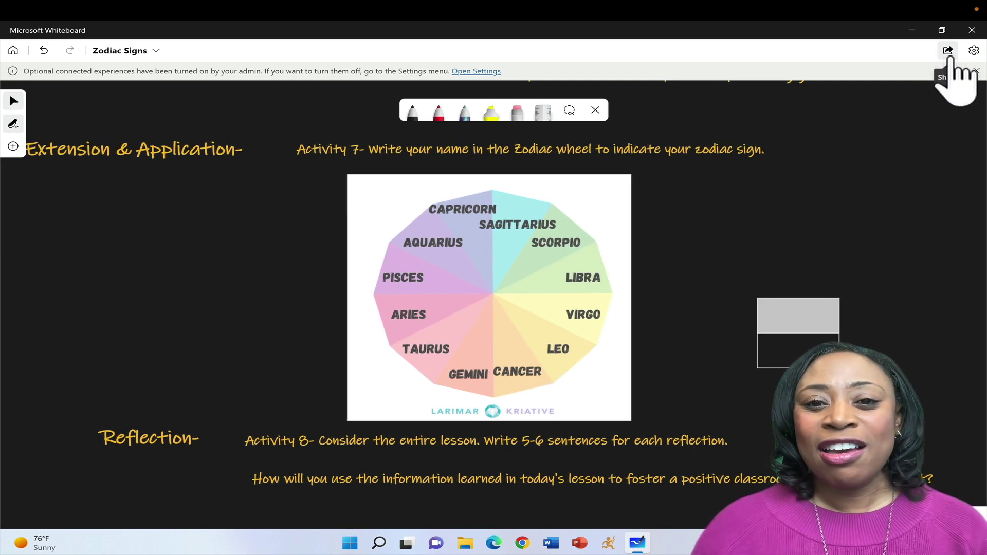
- Turn the board's share link off and back on, then copy the link
{"action": "left_click", "coordinate": [950, 52]}
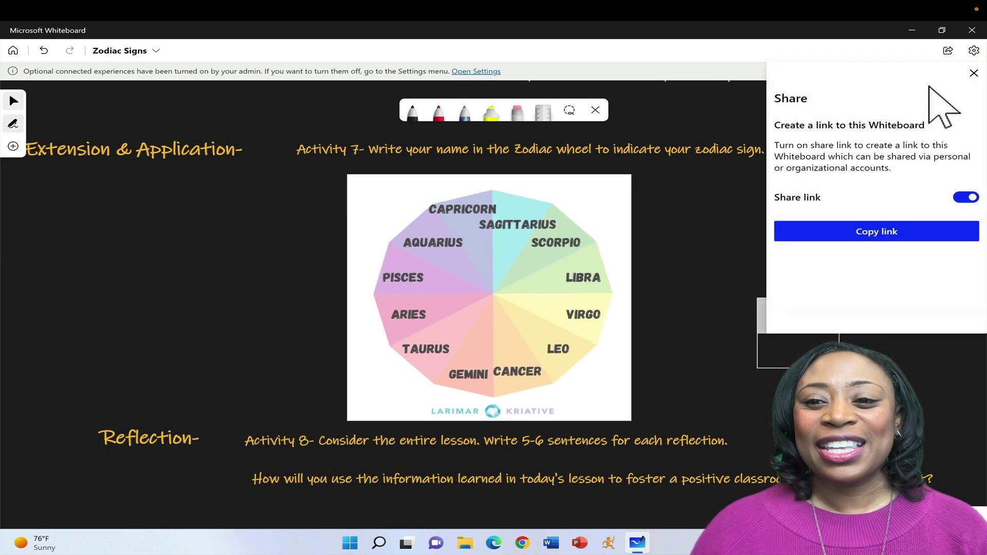
{"action": "left_click", "coordinate": [962, 198]}
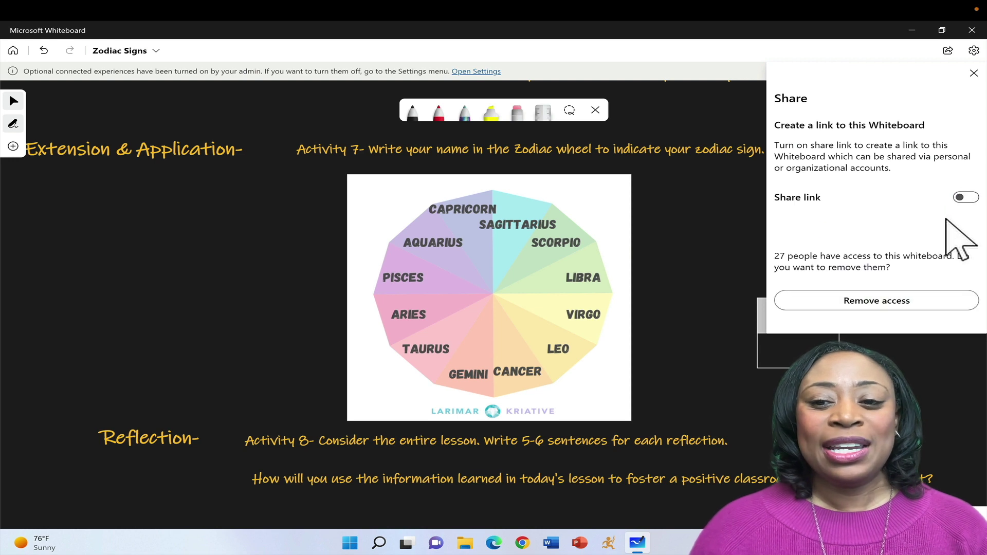
{"action": "left_click", "coordinate": [964, 198]}
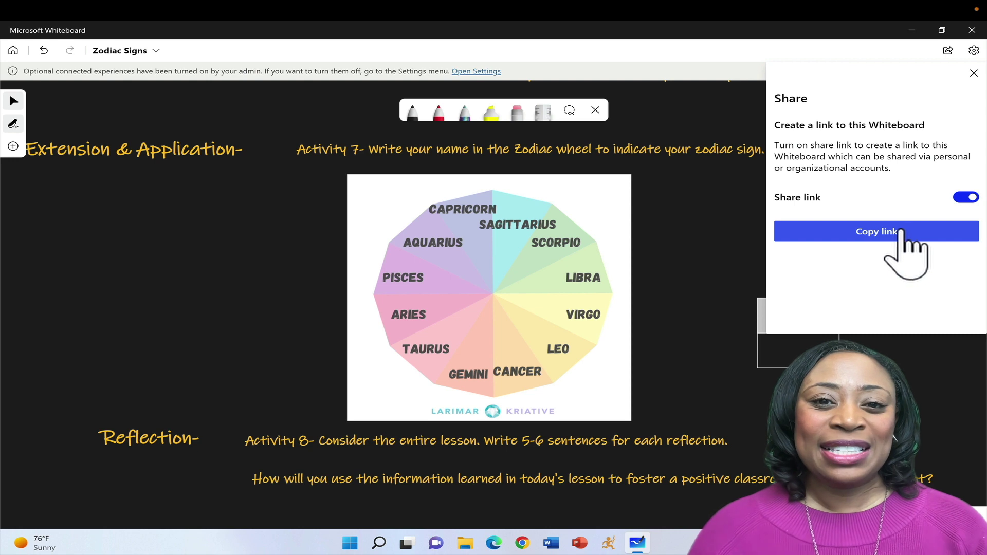
{"action": "left_click", "coordinate": [868, 233]}
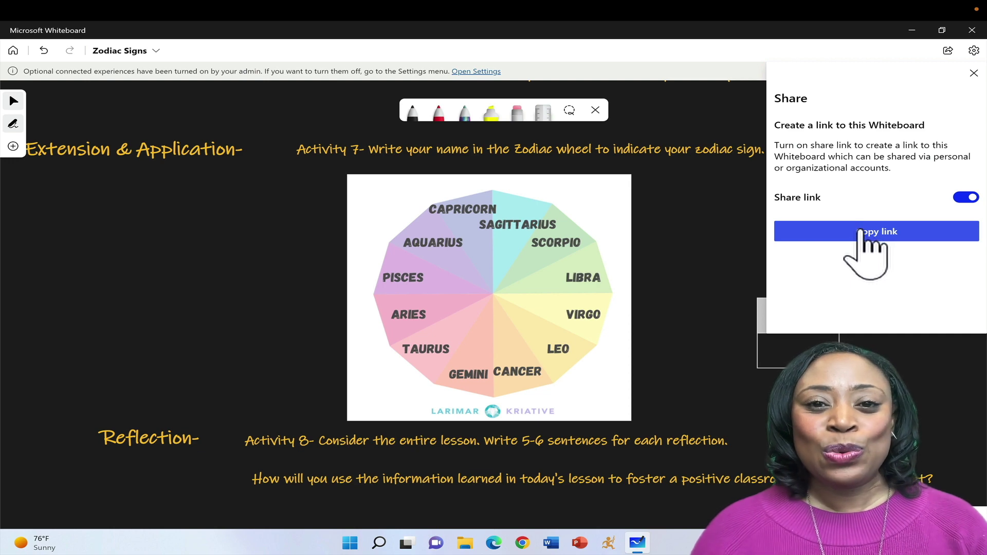
- Close the share panel and handwrite a name with the Galaxy pen on the ARIES slice
{"action": "left_click", "coordinate": [973, 73]}
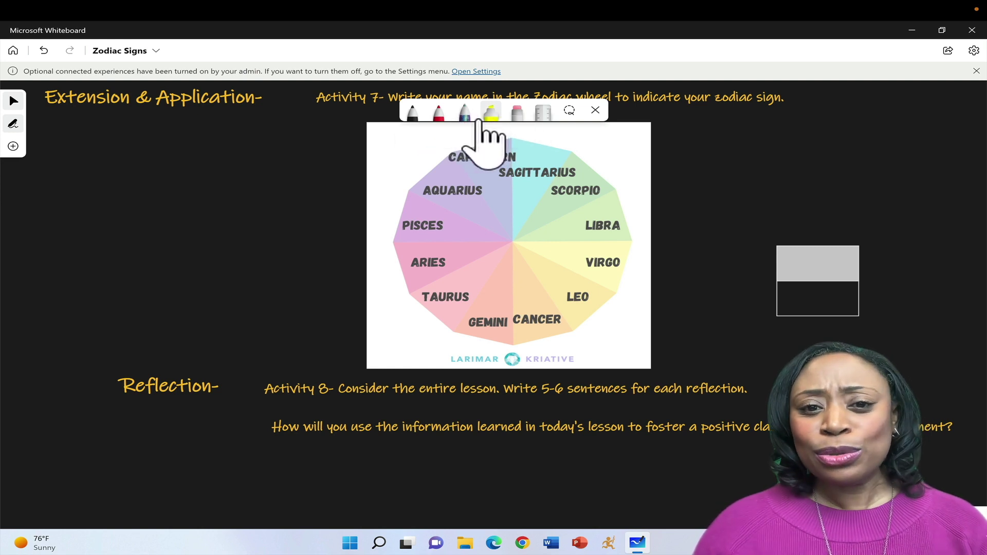
{"action": "left_click", "coordinate": [472, 122]}
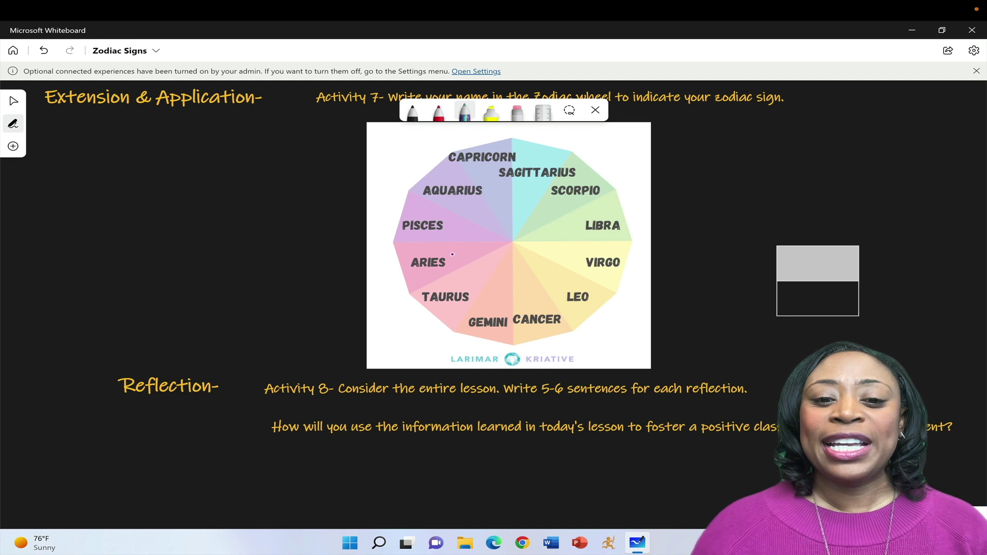
{"action": "mouse_move", "coordinate": [453, 262]}
{"action": "left_mouse_down"}
{"action": "mouse_move", "coordinate": [482, 247]}
{"action": "mouse_move", "coordinate": [467, 254]}
{"action": "mouse_move", "coordinate": [512, 248]}
{"action": "left_mouse_up"}
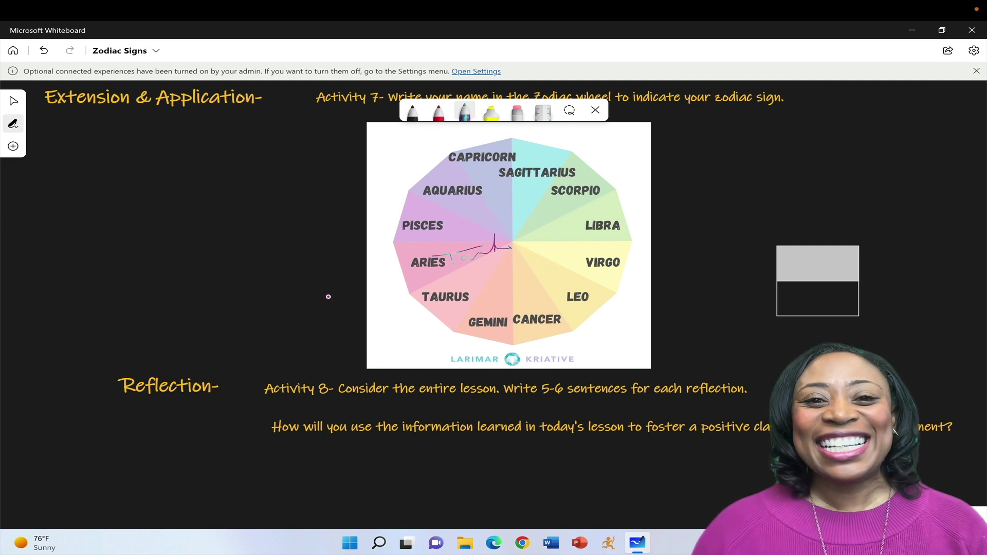